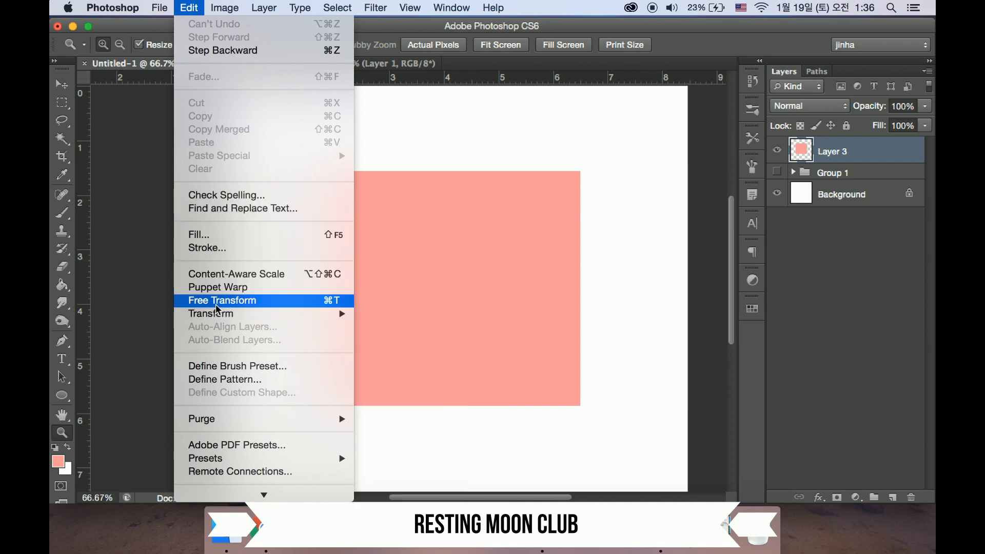
mouse_move(228, 318)
mouse_move(301, 320)
left_click(233, 306)
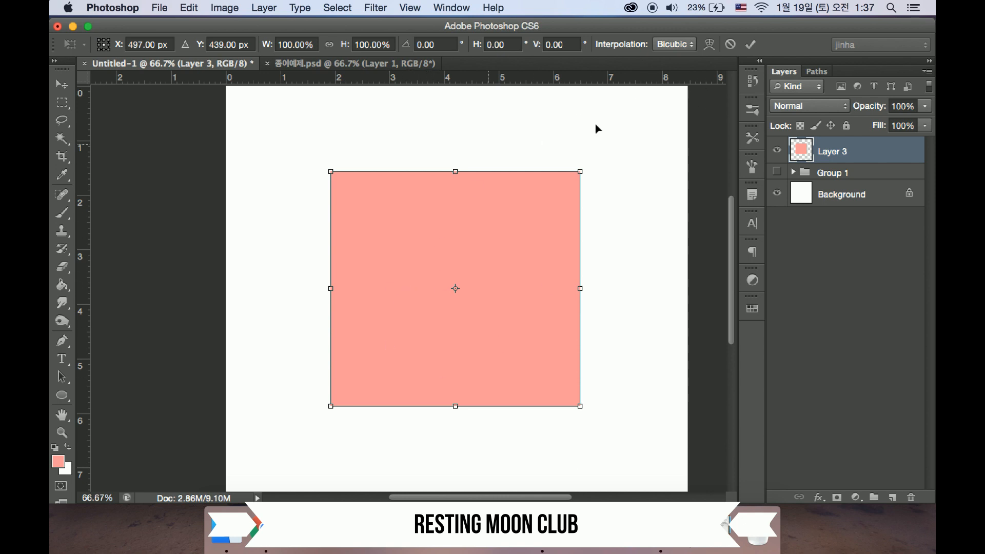
left_click(730, 44)
key("z")
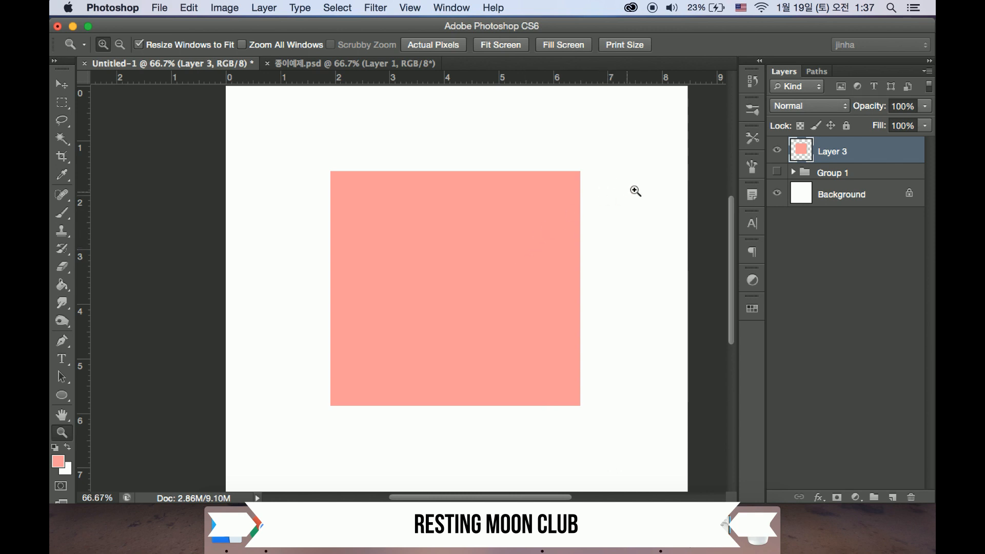
Step: Free transform the pink square on Layer 3 to about 98.89% width and 104.33% height, rotated about 16°
key("super+t")
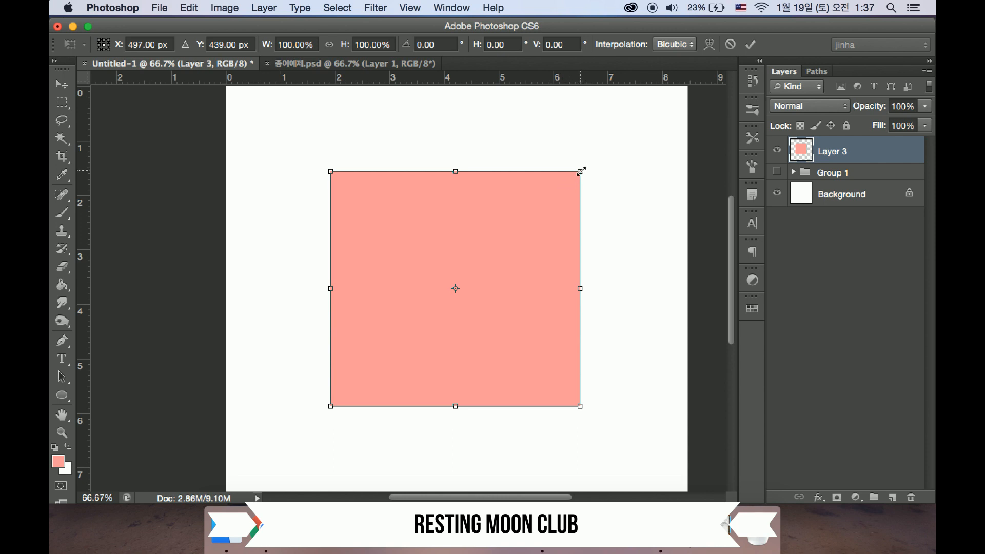
mouse_move(581, 172)
left_mouse_down()
mouse_move(643, 113)
mouse_move(497, 237)
mouse_move(476, 155)
mouse_move(560, 145)
mouse_move(572, 199)
mouse_move(577, 160)
left_mouse_up()
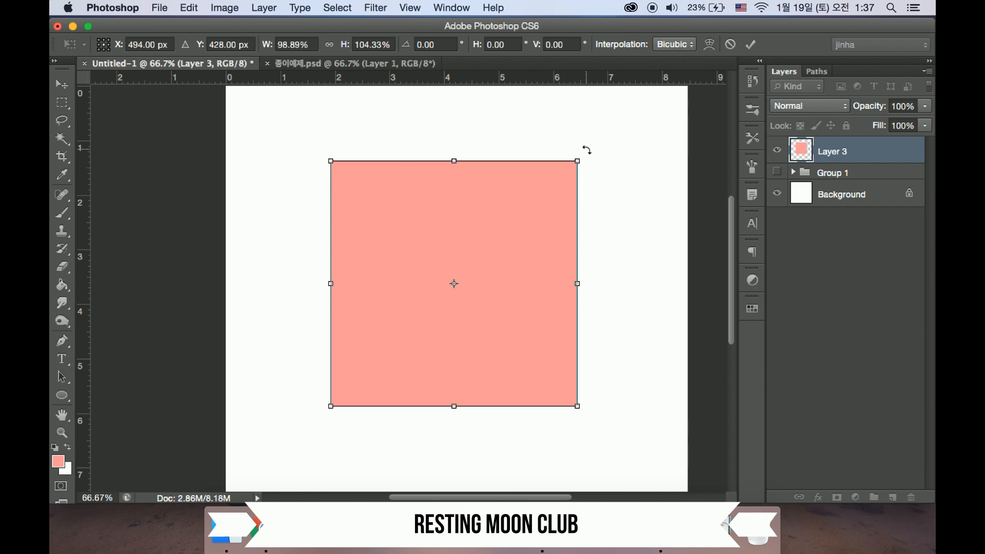
left_click_drag(585, 147, 619, 200)
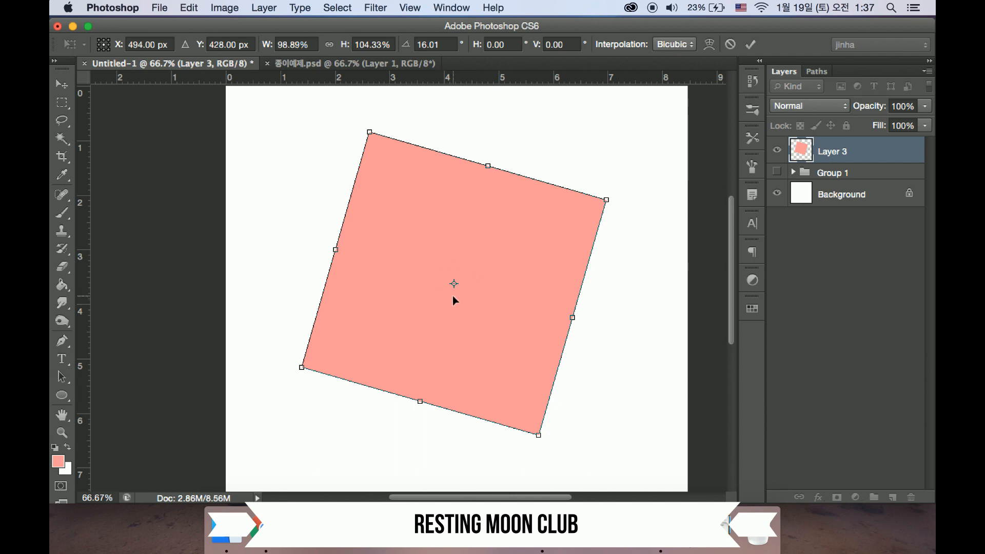
Step: Move the pivot to the square's lower-left corner, rotate the square back to about 0.11°, and return the shape and pivot to the middle
left_click_drag(454, 281, 304, 369)
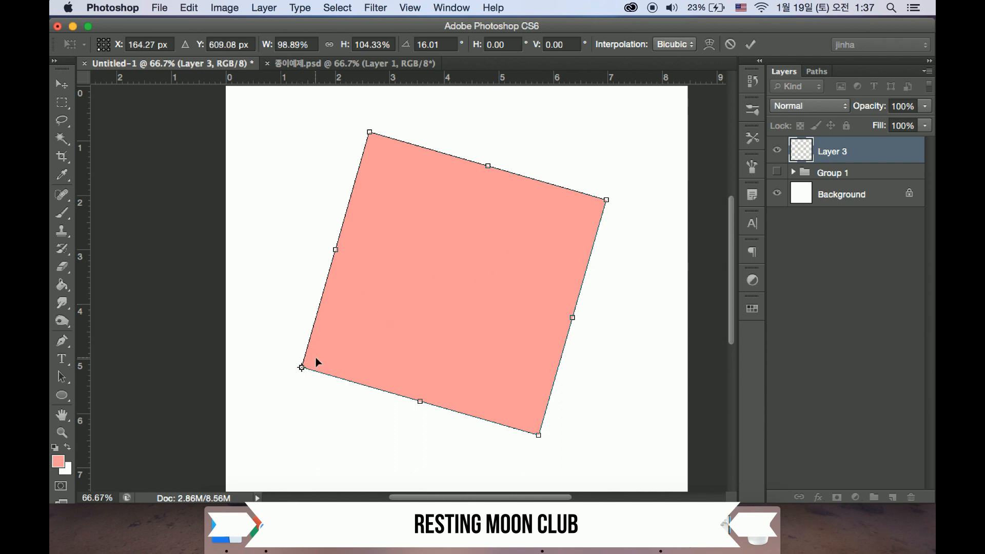
left_click_drag(610, 159, 413, 255)
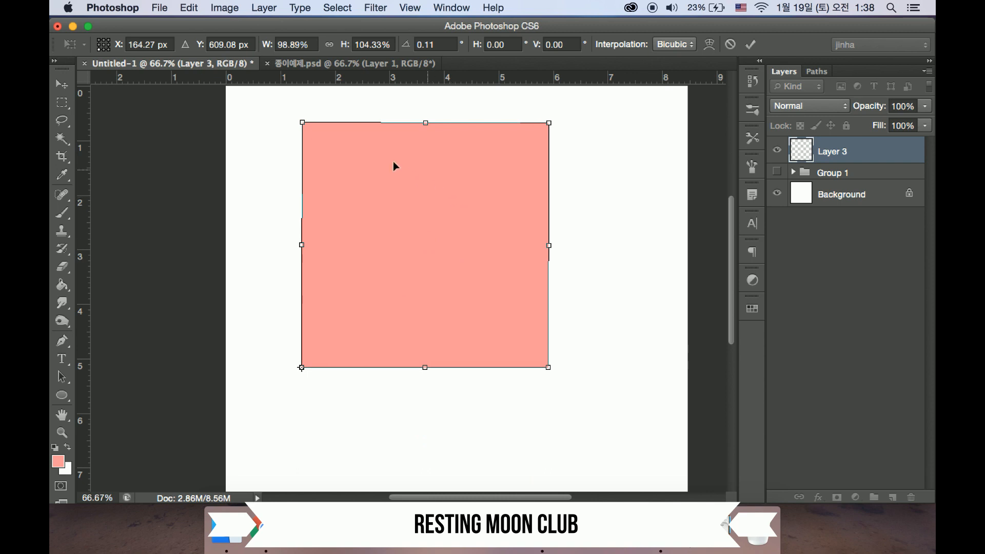
left_click_drag(477, 253, 505, 299)
left_click_drag(329, 414, 453, 291)
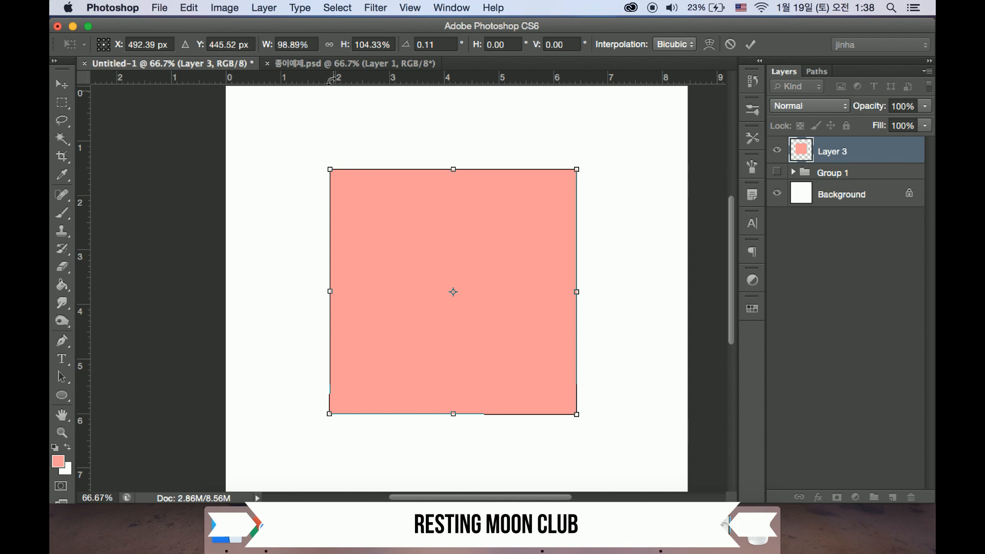
Step: Link the width and height scales and resize the square proportionally to about 96.17%
left_click_drag(332, 28, 333, 27)
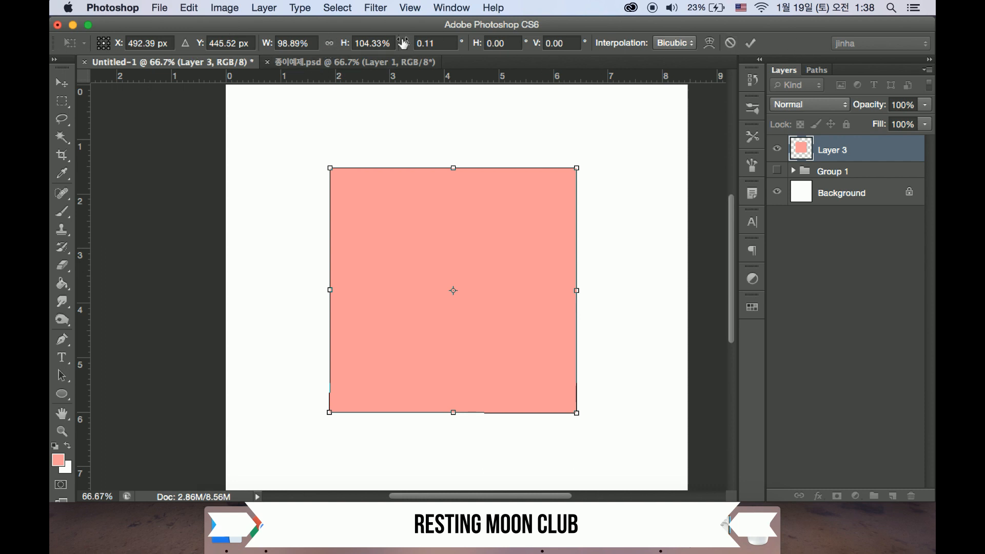
left_click(330, 44)
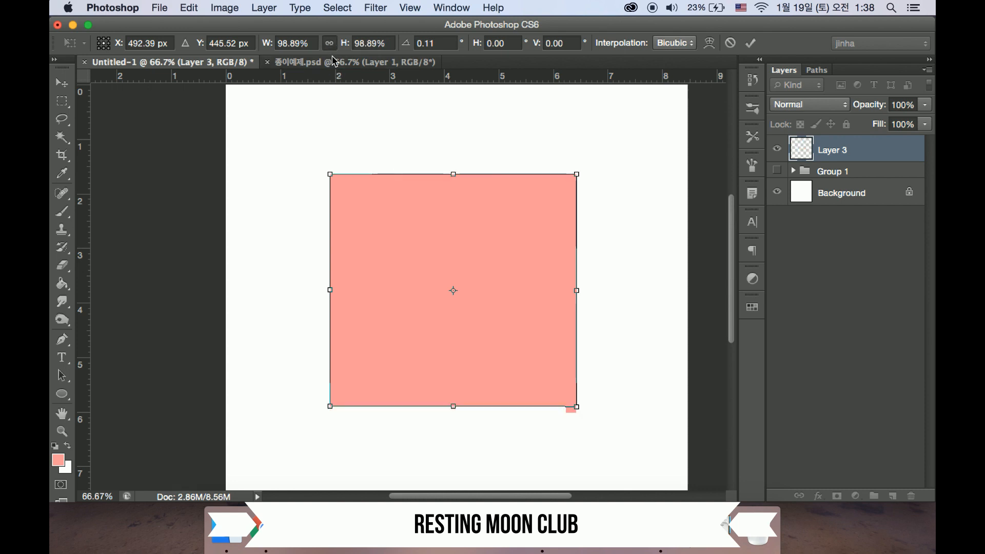
mouse_move(579, 174)
left_mouse_down()
mouse_move(638, 114)
mouse_move(532, 208)
mouse_move(598, 150)
mouse_move(558, 181)
mouse_move(577, 174)
left_mouse_up()
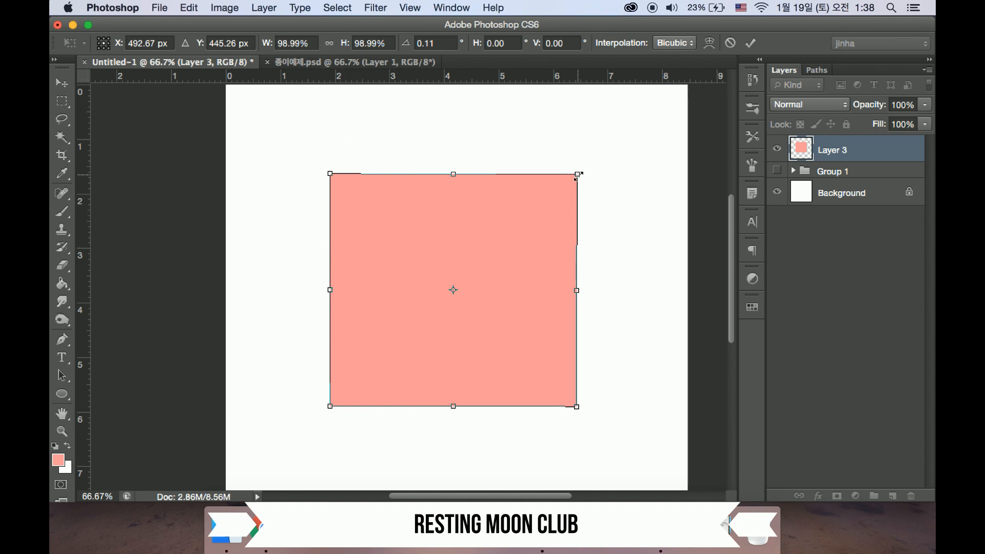
left_click_drag(579, 171, 552, 163)
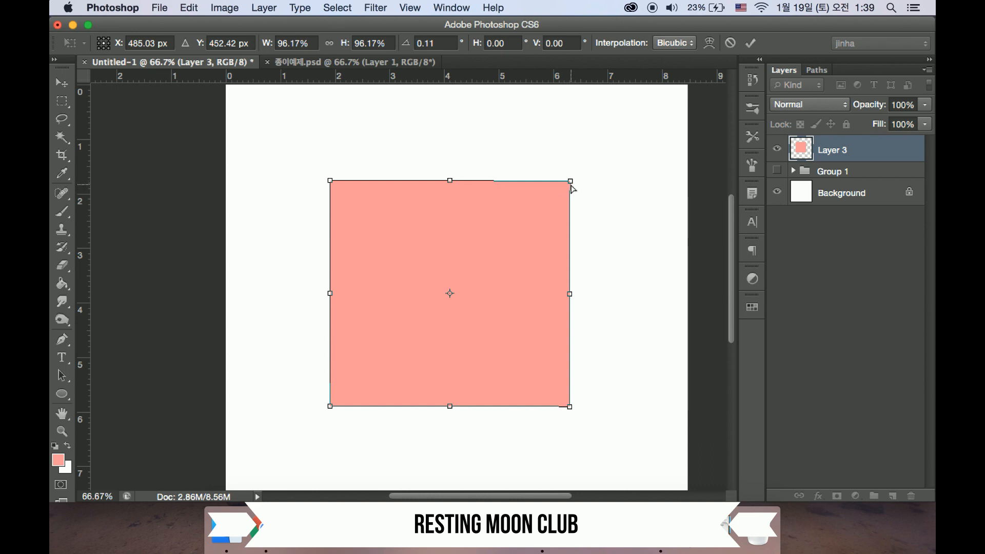
Step: Distort the square into an irregular quadrilateral by pulling each of its four corners outward independently
left_click_drag(571, 183, 561, 129)
left_click_drag(570, 407, 572, 442)
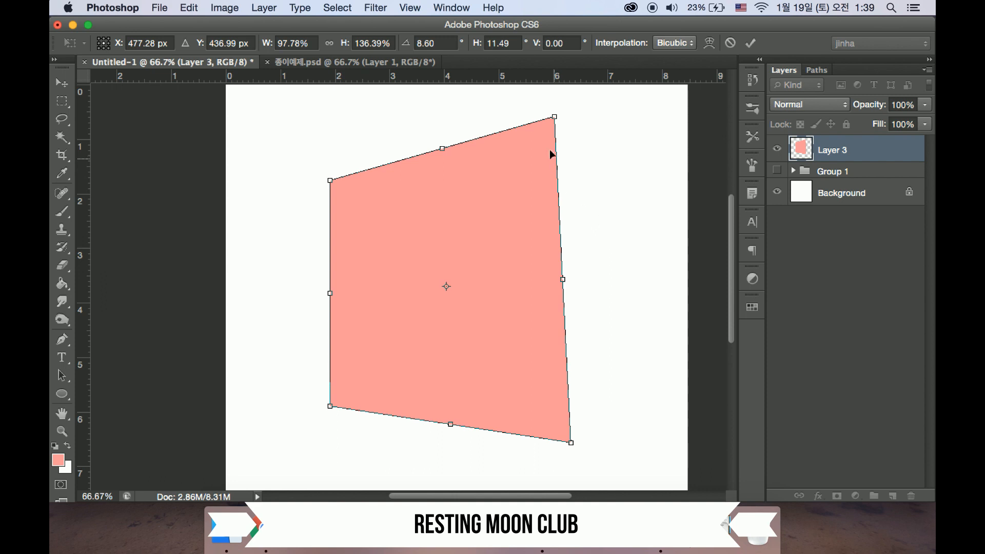
left_click_drag(330, 180, 311, 145)
left_click_drag(330, 406, 319, 417)
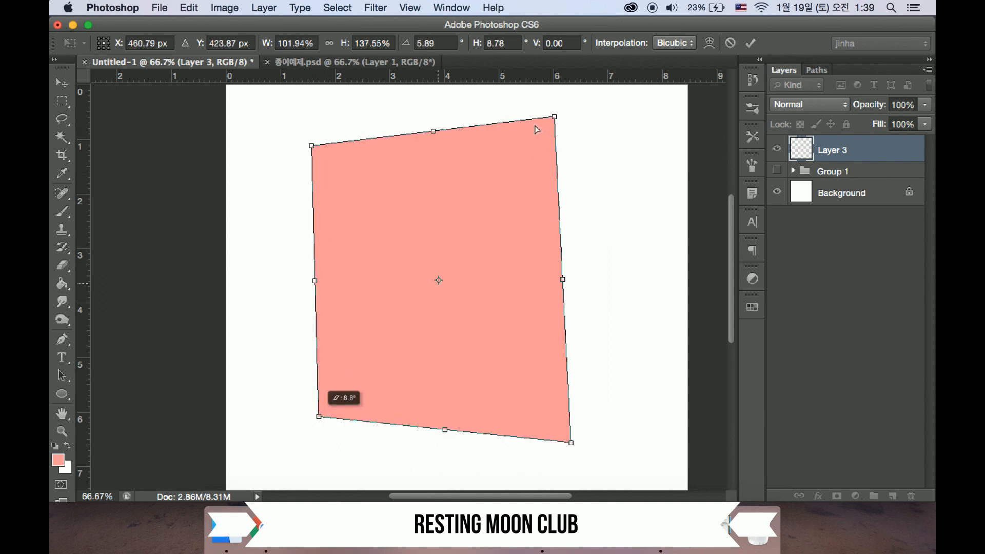
Step: Scale the distorted shape down to about 87.05% width and 118.30% height, then discard the whole transform
left_click_drag(557, 114, 596, 86)
left_click_drag(547, 185, 537, 194)
left_click_drag(611, 326, 625, 273)
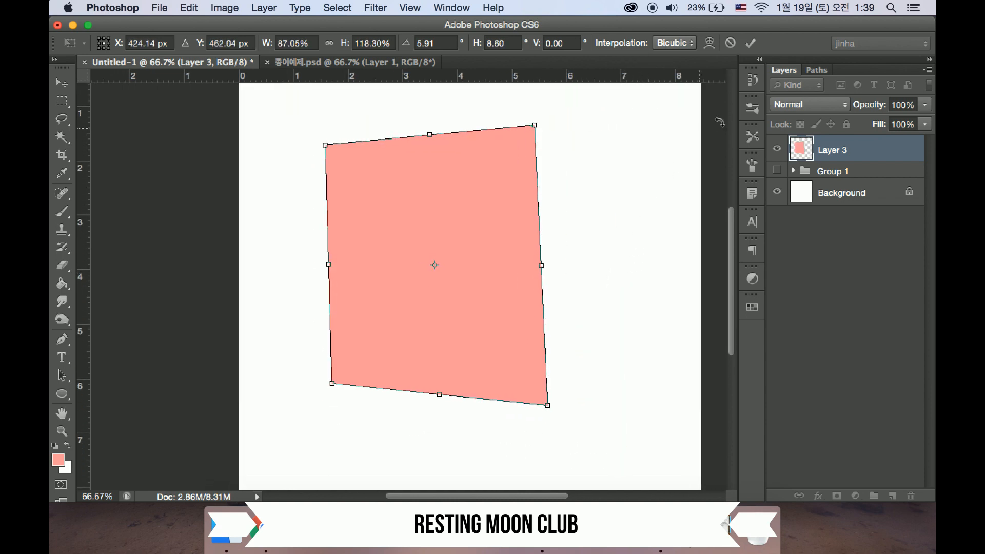
left_click(730, 43)
key("z")
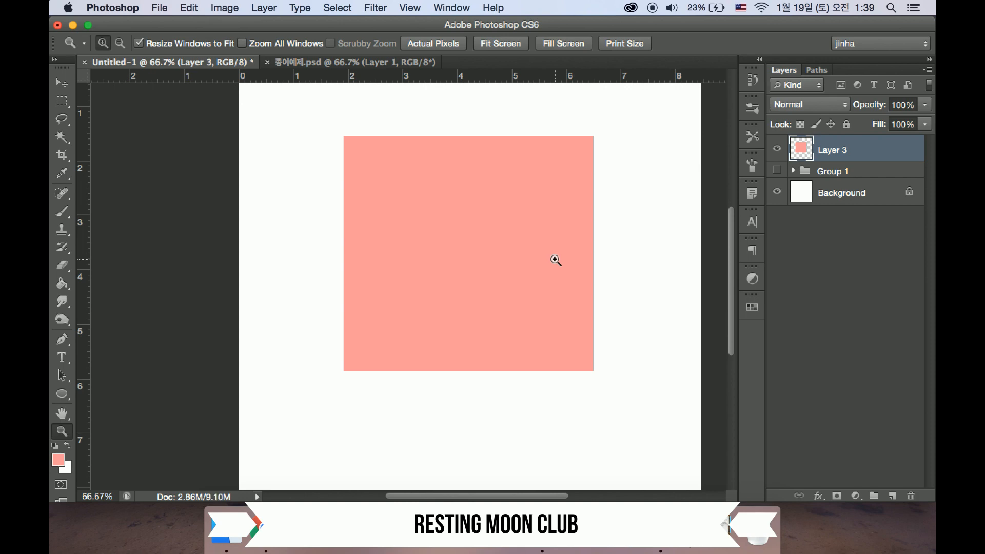
Step: Start a free transform on the pink square and view the available transform modes
key("super+t")
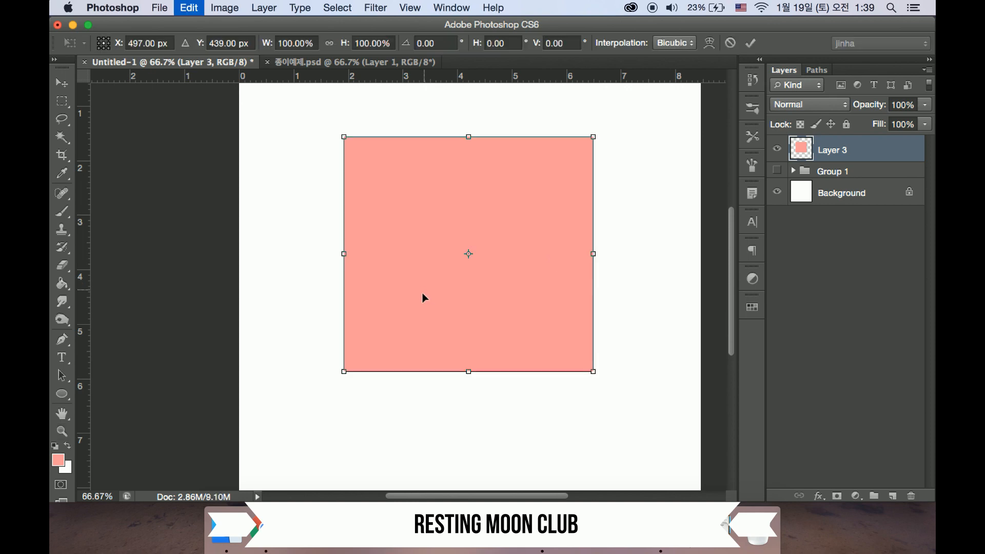
right_click(528, 176)
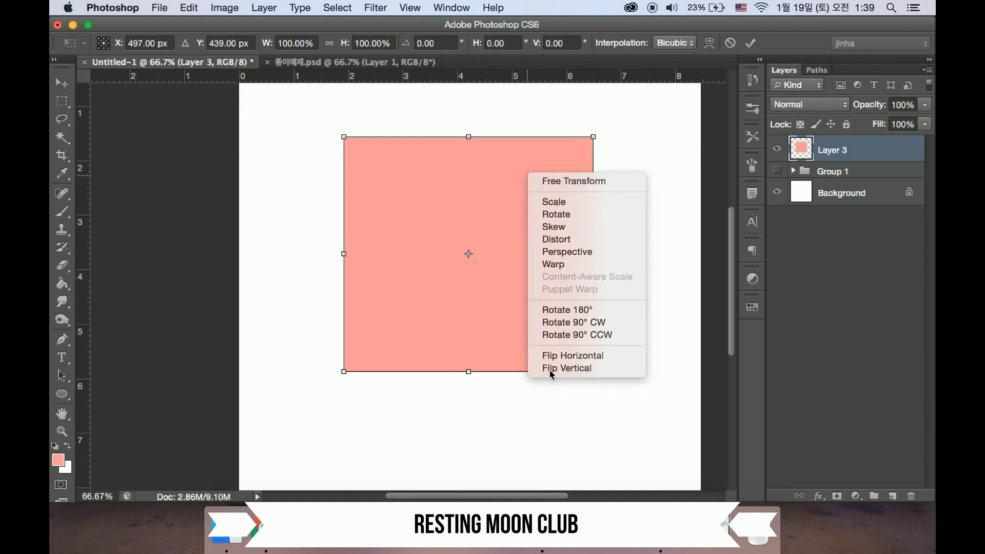
left_click(504, 190)
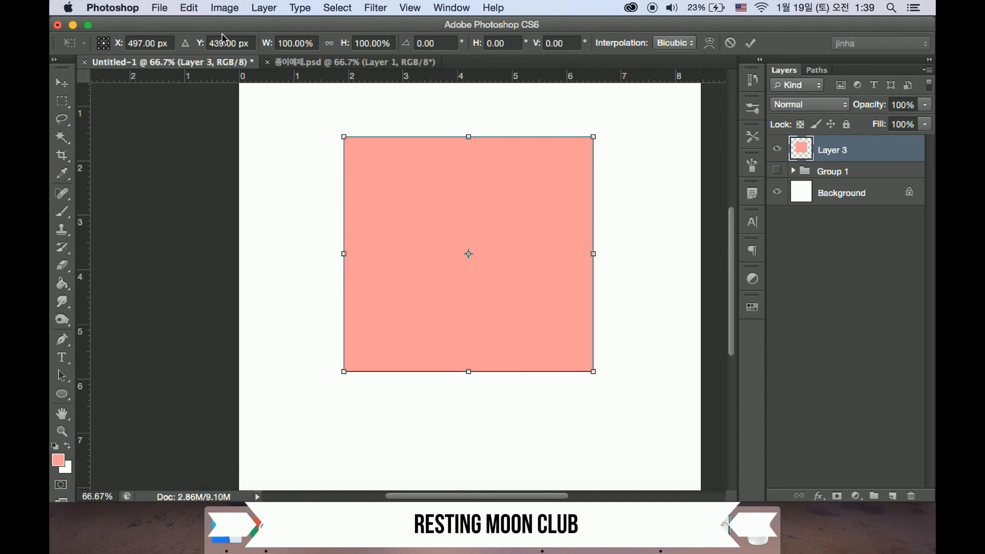
left_click(190, 11)
mouse_move(236, 314)
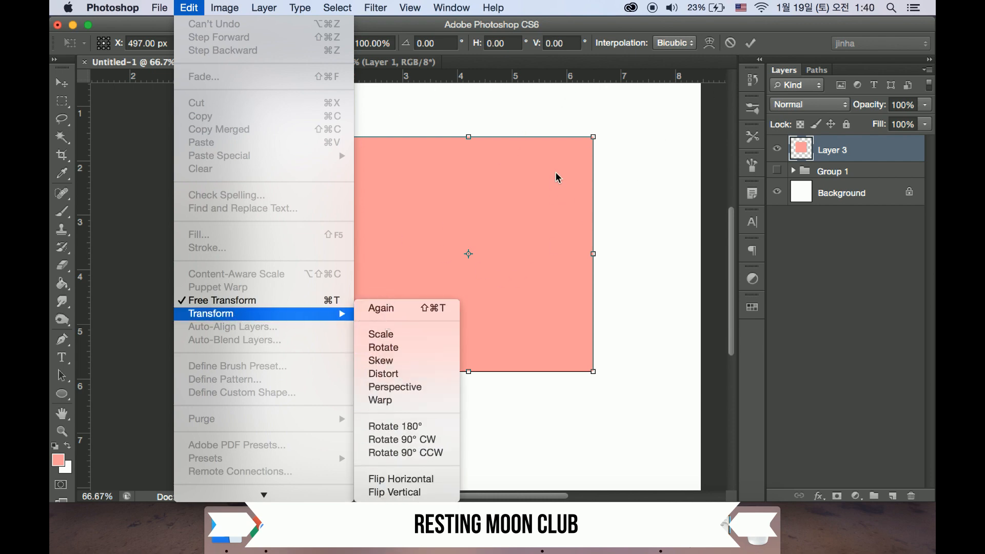
left_click(775, 49)
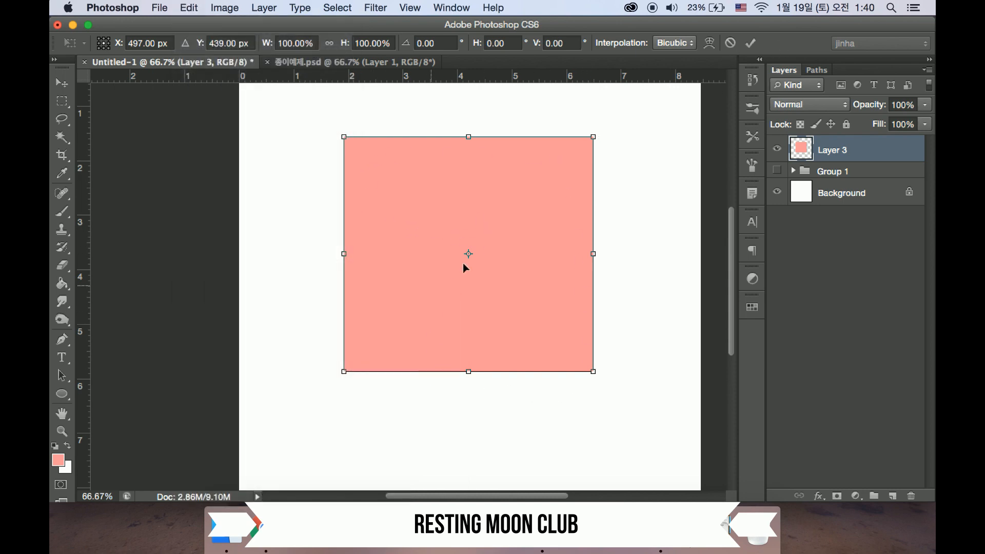
Step: Try a Perspective transform that widens the square's bottom edge to about 180% and narrows its top edge, then cancel it
right_click(508, 186)
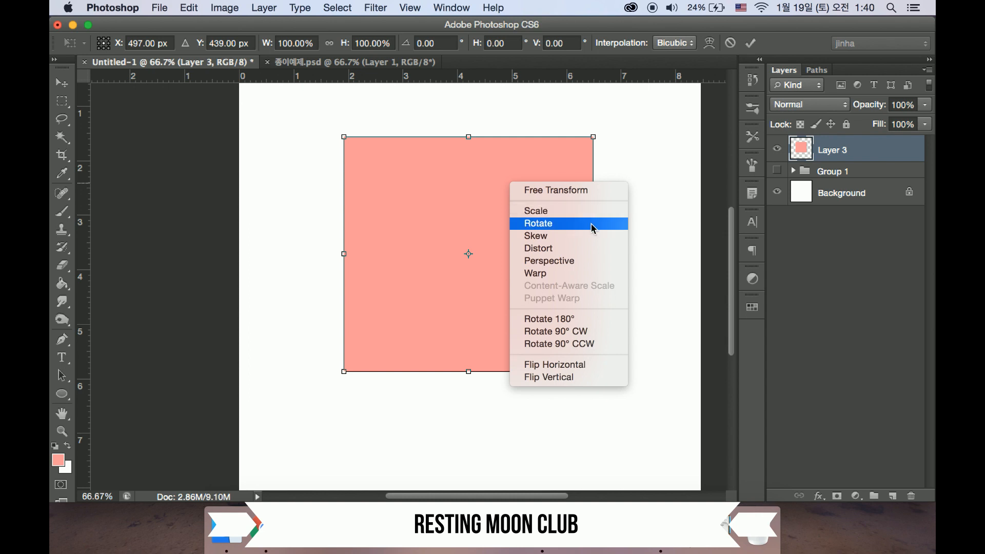
left_click(554, 262)
right_click(549, 237)
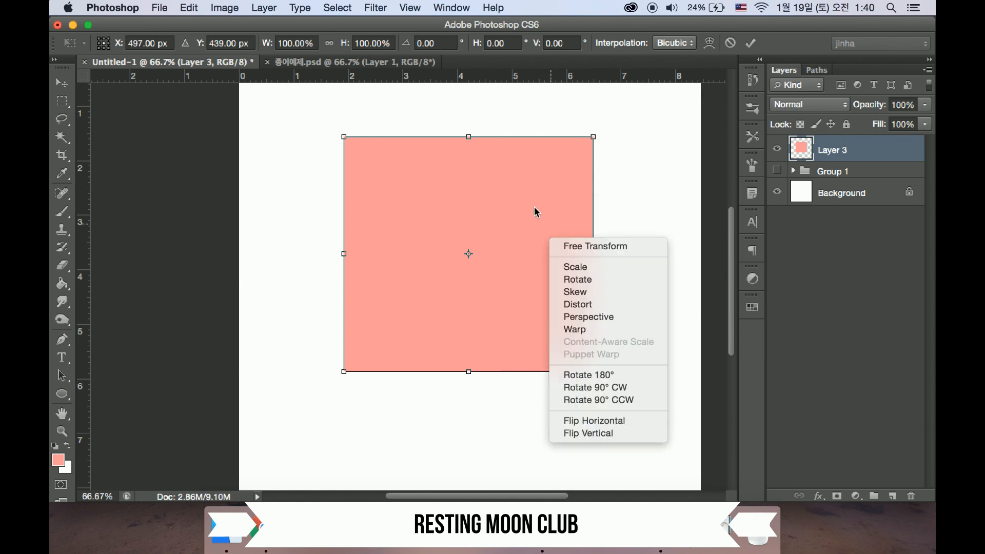
left_click(578, 314)
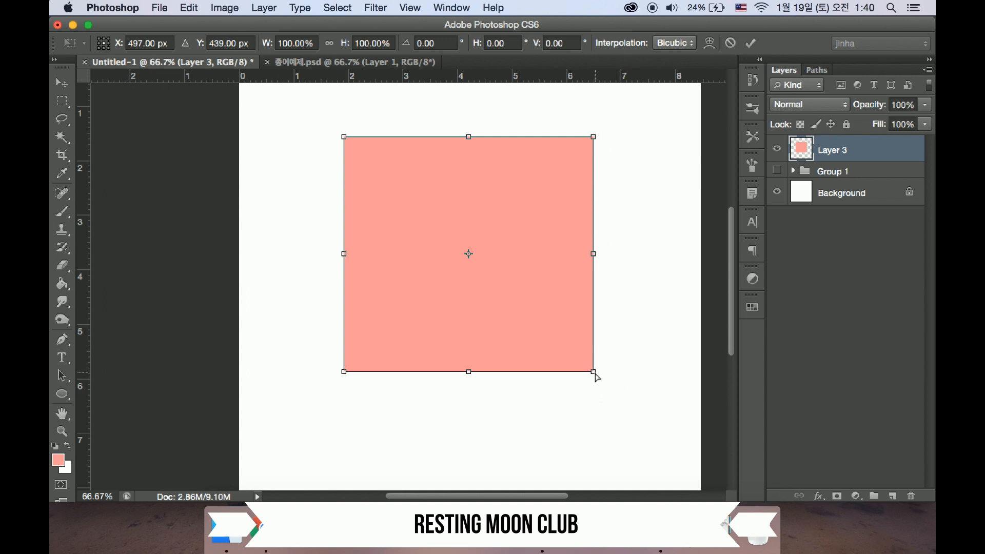
left_click_drag(596, 376, 693, 371)
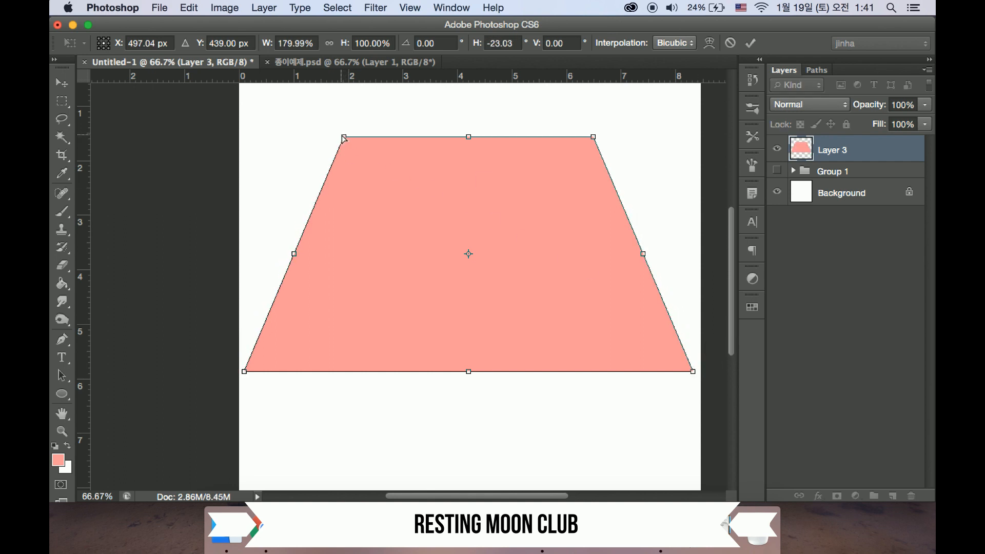
left_click_drag(344, 138, 428, 146)
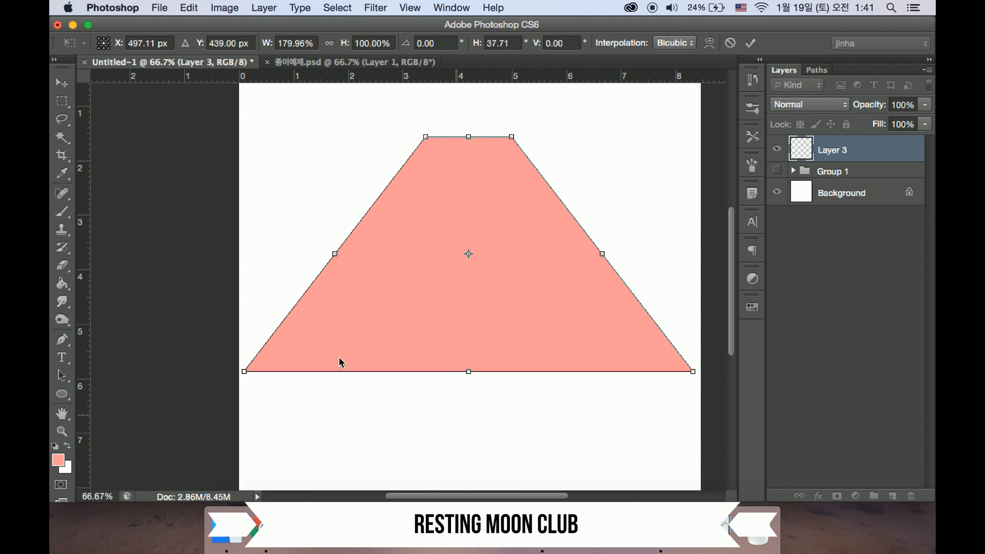
left_click(729, 43)
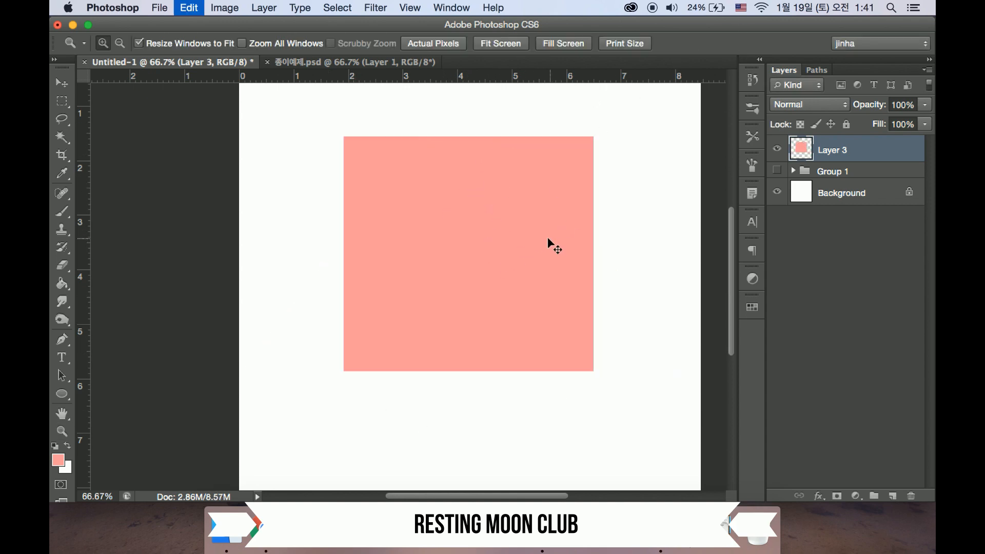
Step: Apply a Custom Warp to the pink square, shifting its upper-left part slightly outward and bending the inner grid lines to the right
key("super+t")
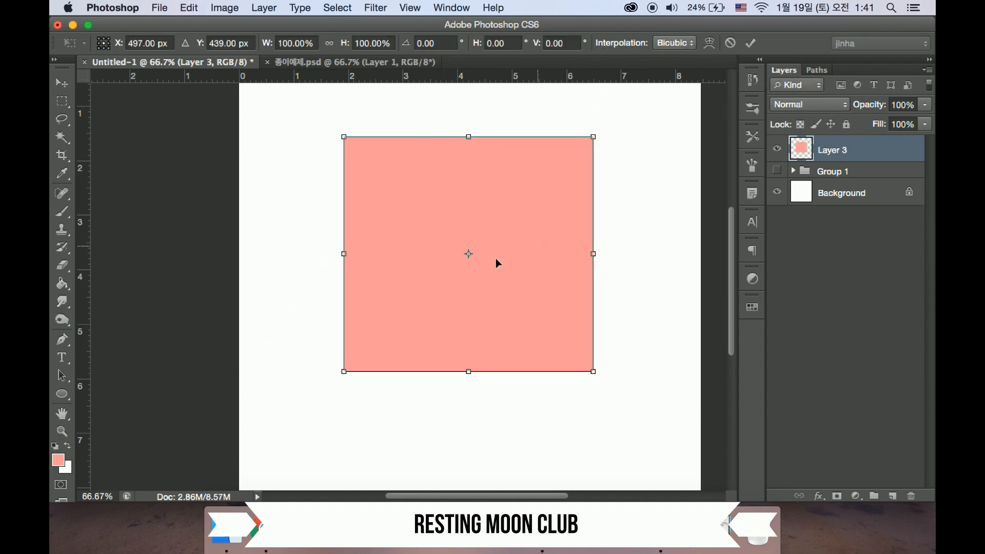
right_click(534, 176)
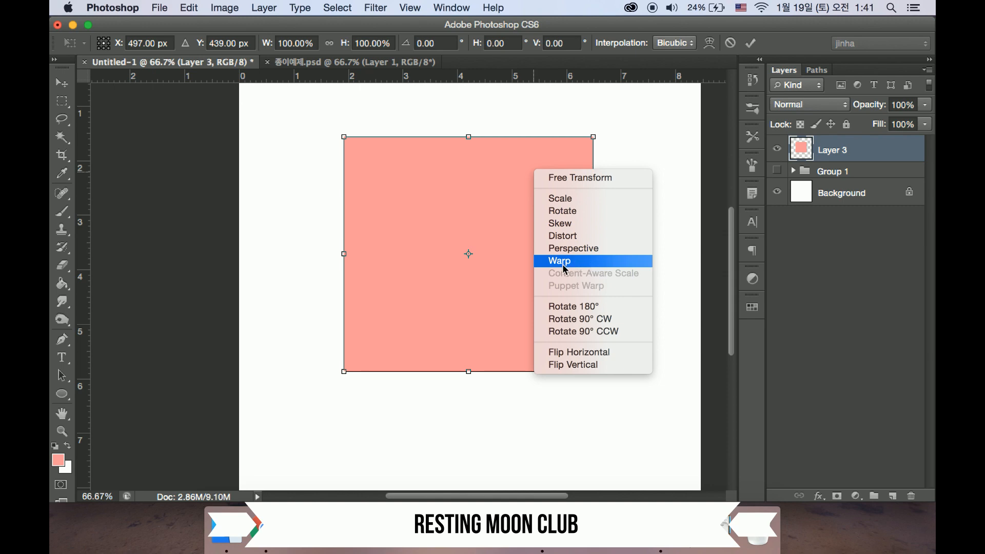
left_click(544, 261)
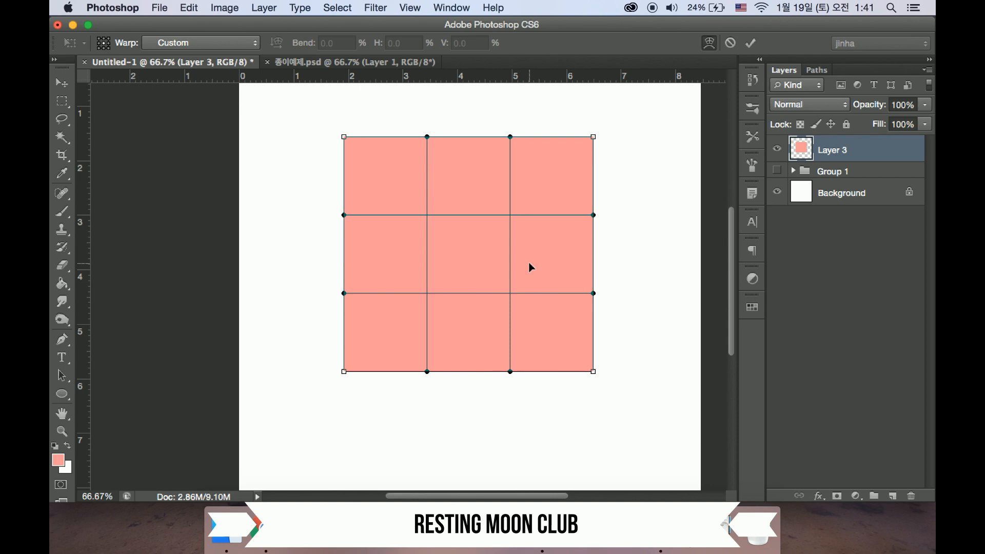
left_click_drag(386, 181, 387, 248)
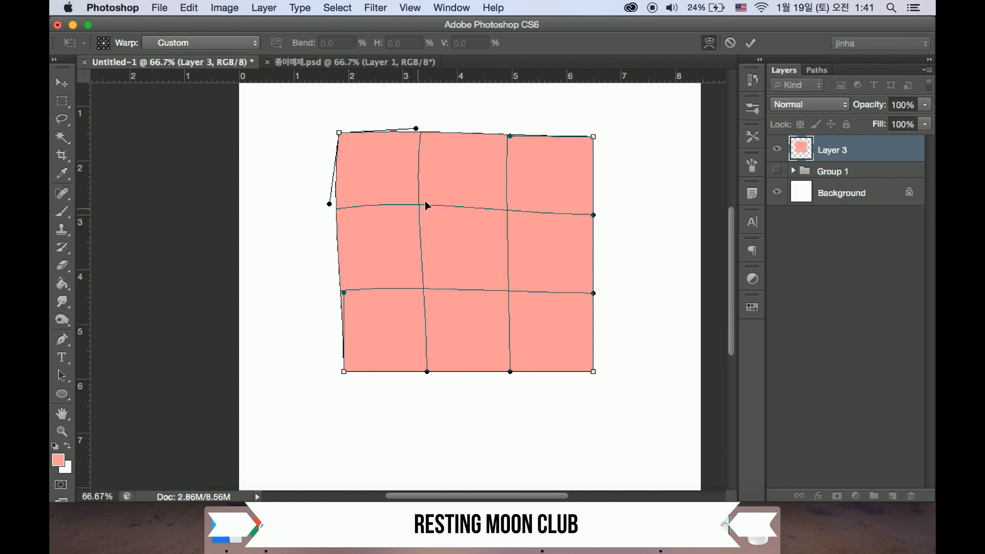
mouse_move(426, 204)
left_mouse_down()
mouse_move(465, 201)
mouse_move(400, 204)
mouse_move(384, 168)
mouse_move(413, 122)
mouse_move(448, 128)
mouse_move(469, 208)
mouse_move(464, 246)
mouse_move(451, 189)
mouse_move(444, 222)
mouse_move(442, 207)
left_mouse_up()
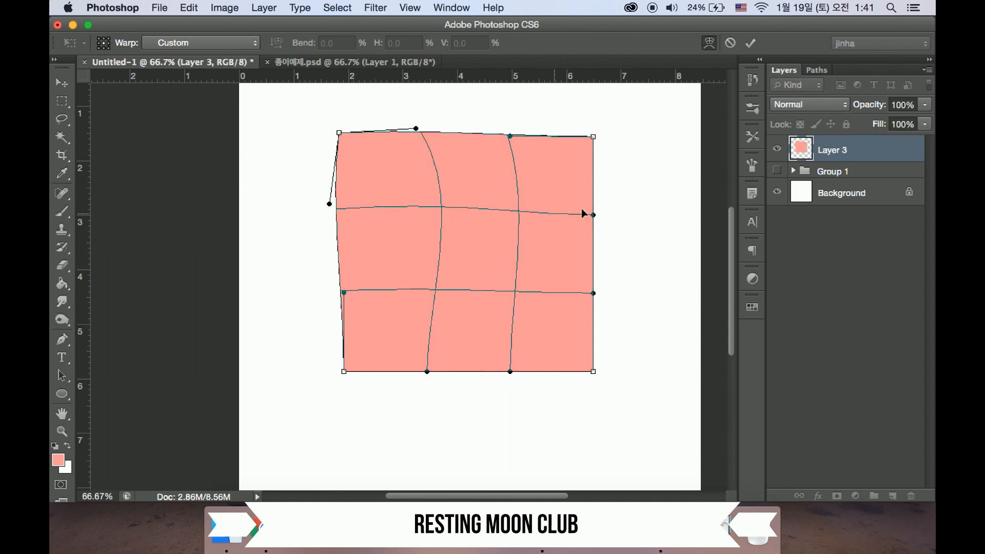
Step: Curve the warped square's top edge inward and pull all four corners outward
left_click_drag(416, 128, 424, 153)
left_click_drag(517, 140, 521, 158)
left_click_drag(594, 137, 631, 109)
left_click_drag(593, 372, 651, 339)
left_click_drag(345, 372, 314, 389)
left_click_drag(340, 133, 296, 121)
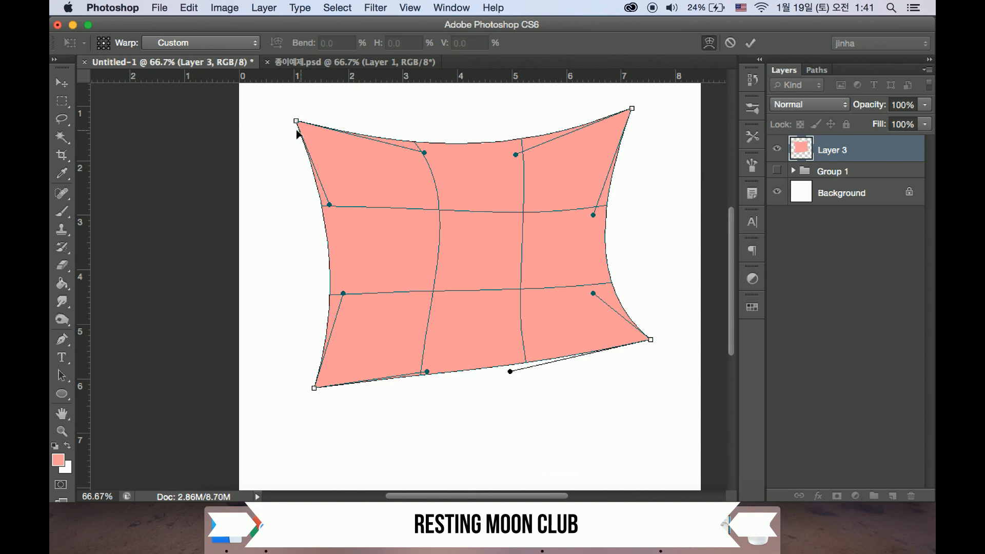
Step: Lower the shape's upper-left corner, bulge the right edge outward from the upper-right corner, and commit the warp
left_click_drag(297, 122, 274, 238)
left_click_drag(593, 215, 725, 155)
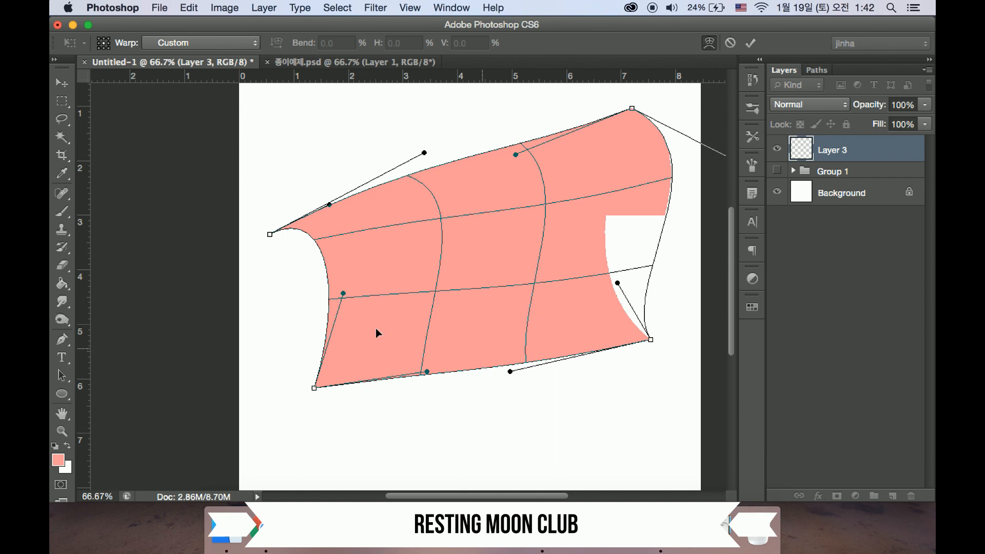
left_click(750, 44)
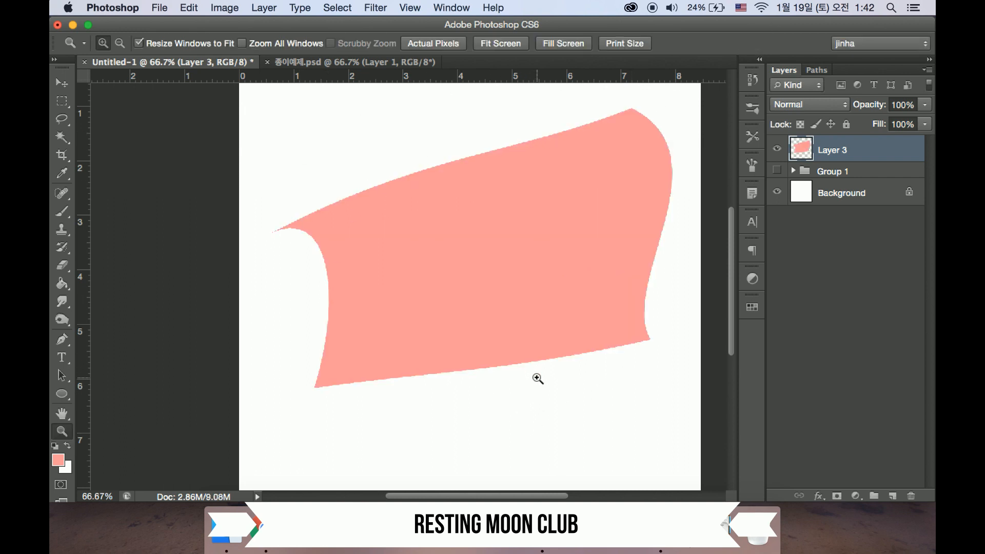
Step: Undo the previous warp on the pink square, and pull all four corners slightly inward with a Custom Warp
key("super+z")
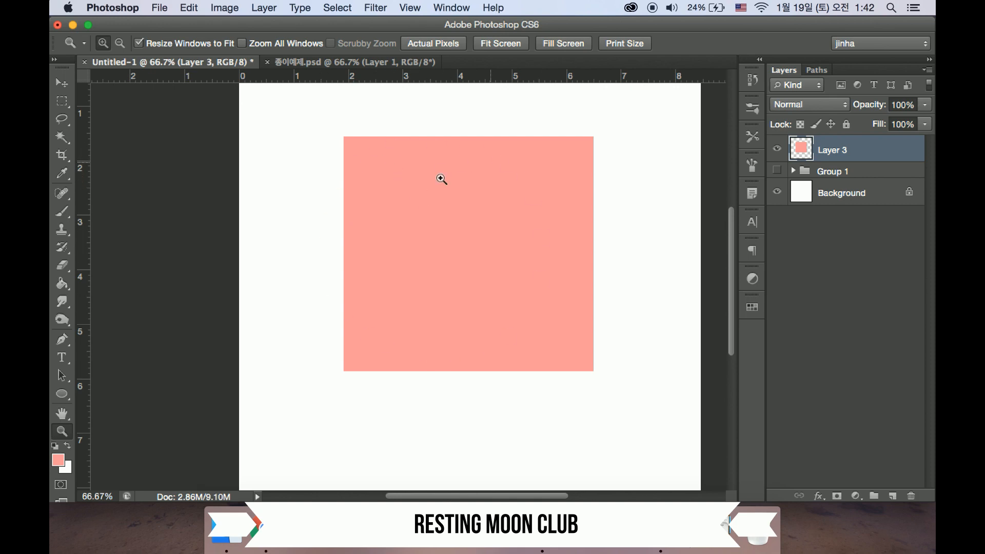
key("ctrl+t")
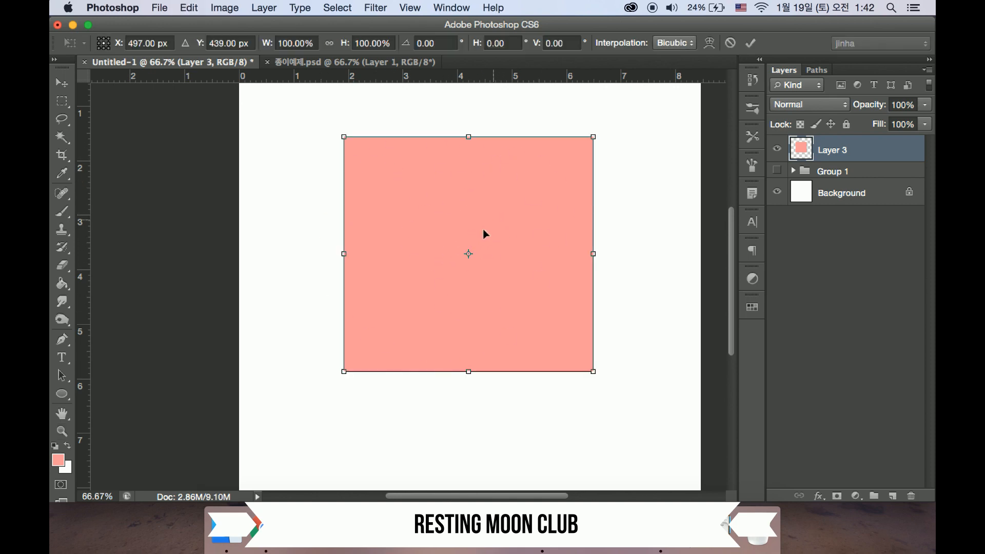
right_click(490, 220)
left_click(546, 313)
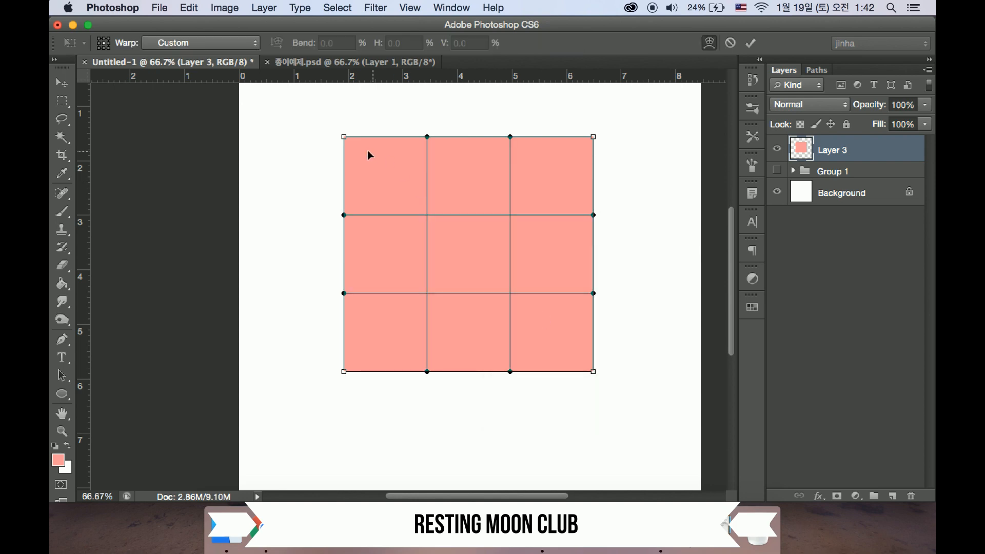
left_click_drag(343, 138, 352, 148)
left_click_drag(593, 138, 582, 154)
left_click_drag(594, 372, 578, 361)
left_click_drag(347, 371, 350, 360)
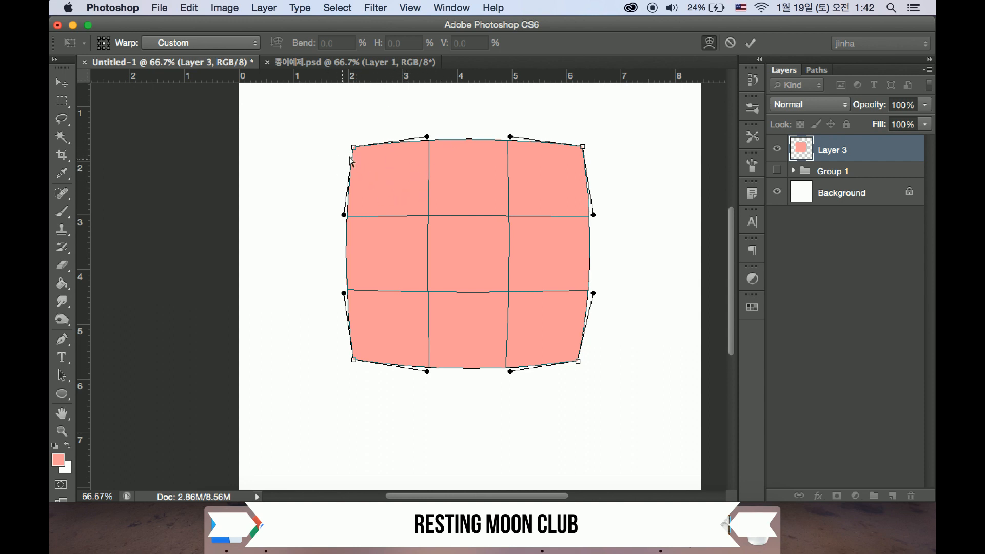
Step: Nudge the warped square's two upper corners slightly outward and commit the warp
mouse_move(354, 149)
left_mouse_down()
mouse_move(367, 165)
mouse_move(310, 141)
mouse_move(274, 158)
mouse_move(280, 110)
mouse_move(348, 149)
left_mouse_up()
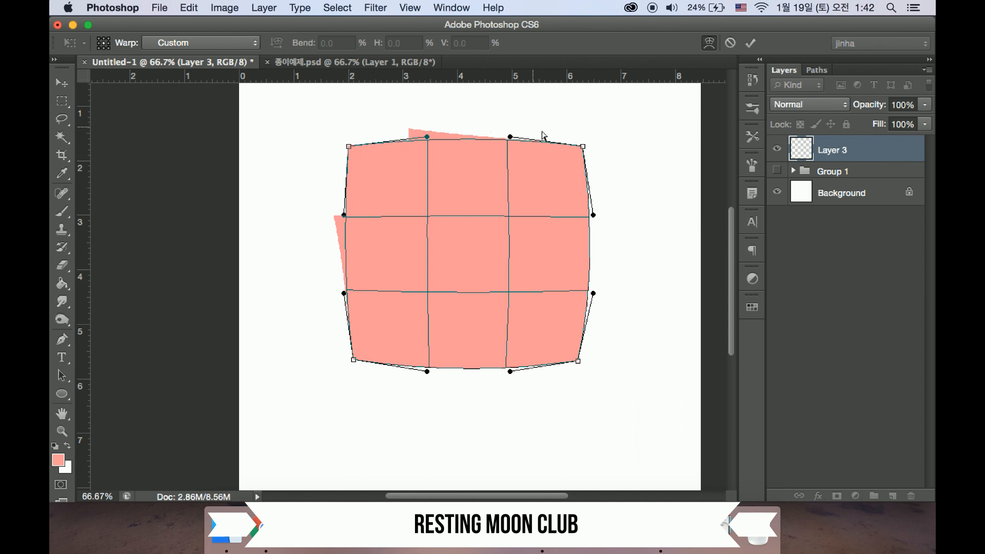
mouse_move(585, 148)
left_mouse_down()
mouse_move(624, 137)
mouse_move(589, 161)
left_mouse_up()
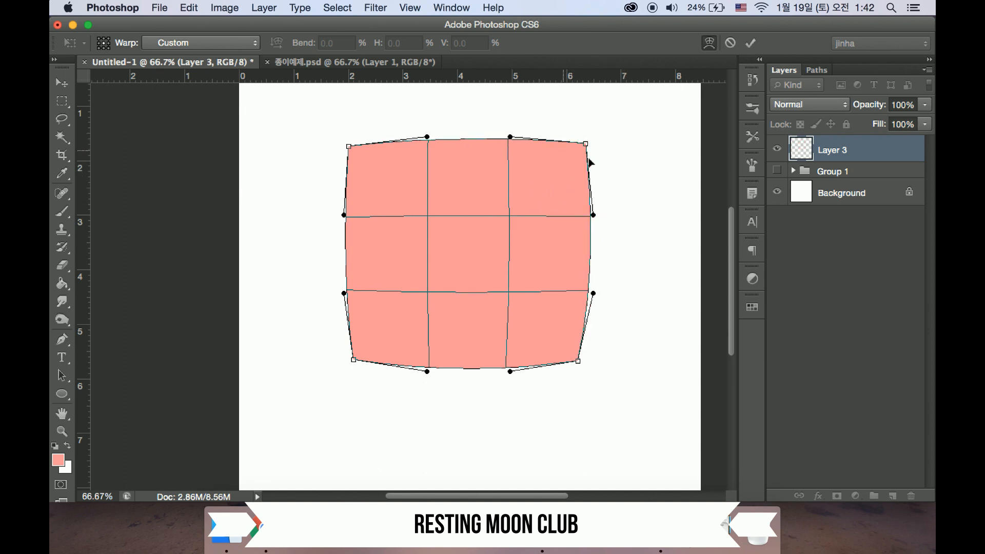
left_click(751, 42)
key("z")
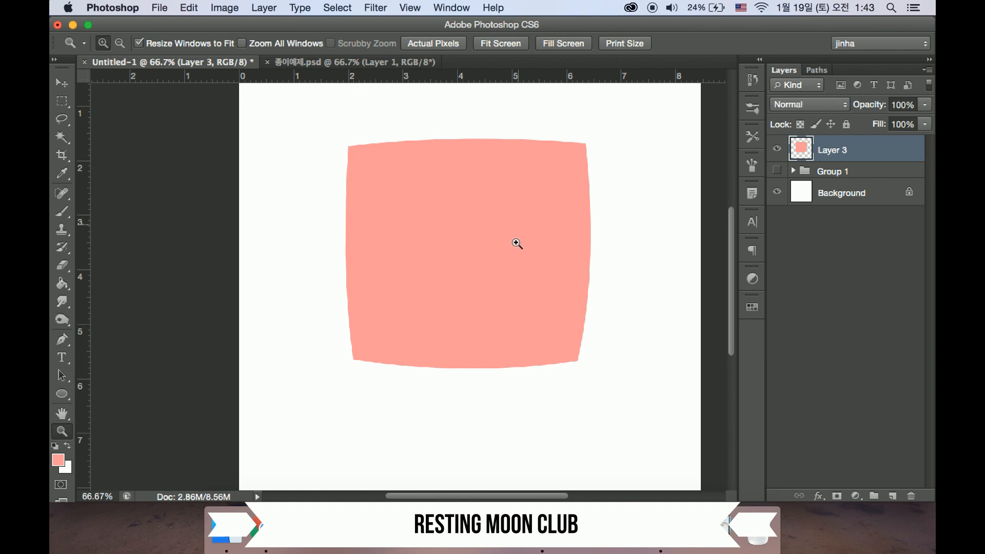
Step: Apply a second warp that pulls the upper-right corner out to about X 6.83 cm, Y 1.27 cm and bends the inner grid left
key("super+t")
right_click(519, 210)
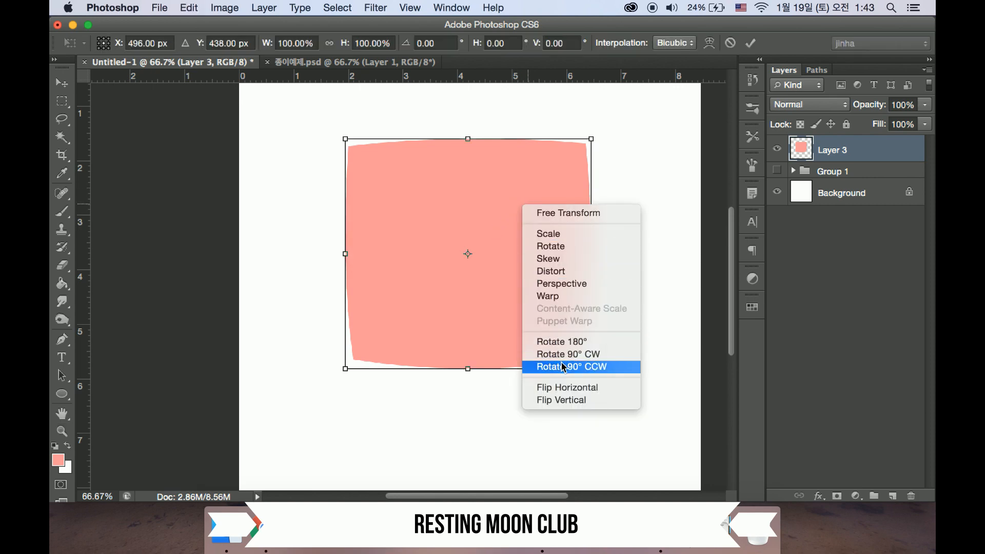
left_click(544, 299)
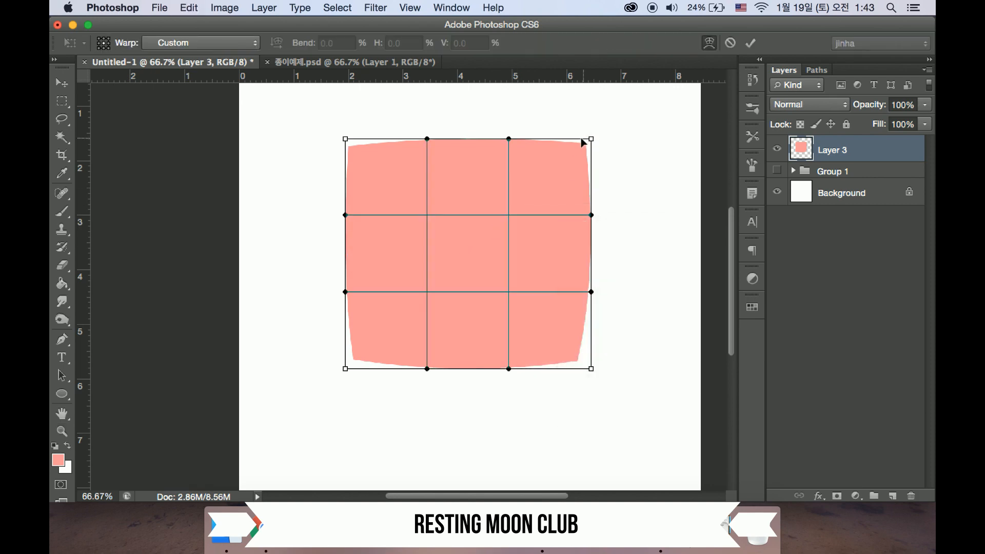
left_click_drag(586, 146, 610, 121)
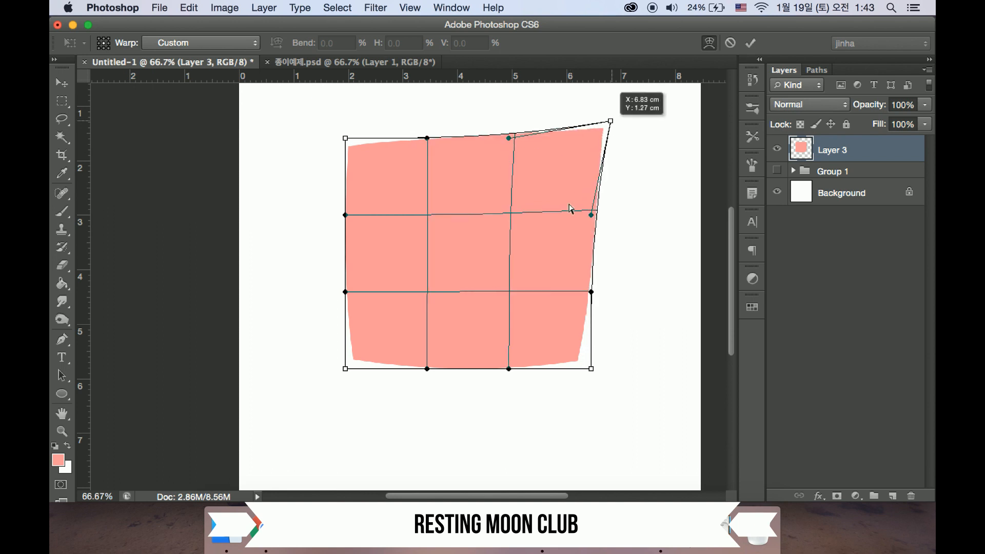
left_click_drag(508, 216, 466, 228)
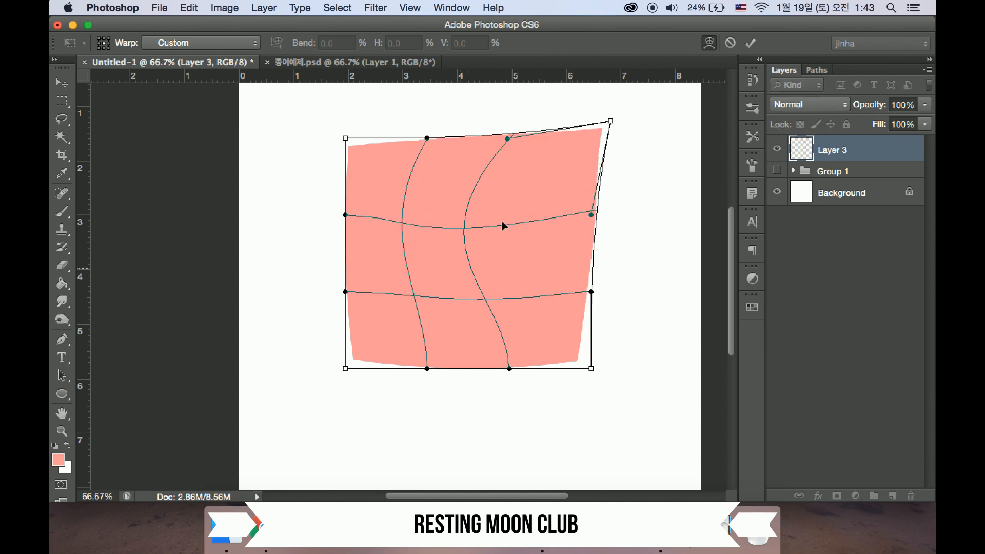
key("Return")
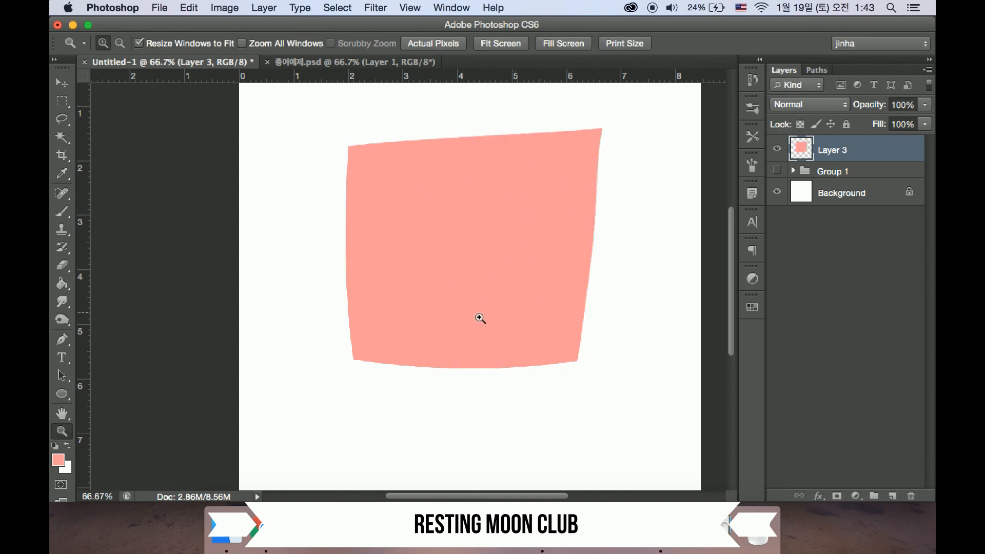
Step: Flip the pink shape horizontally and vertically, commit the transform, and hide Layer 3
key("super+t")
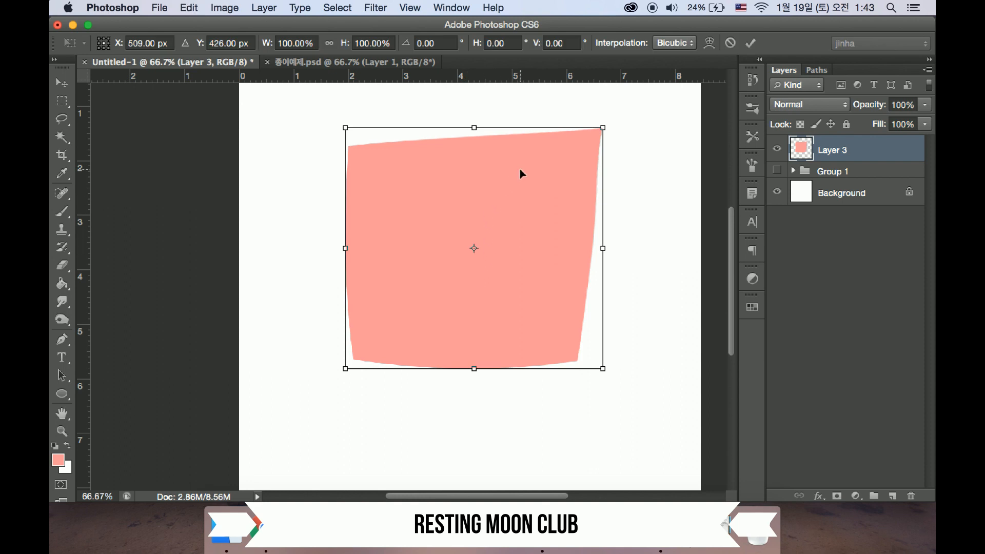
right_click(523, 197)
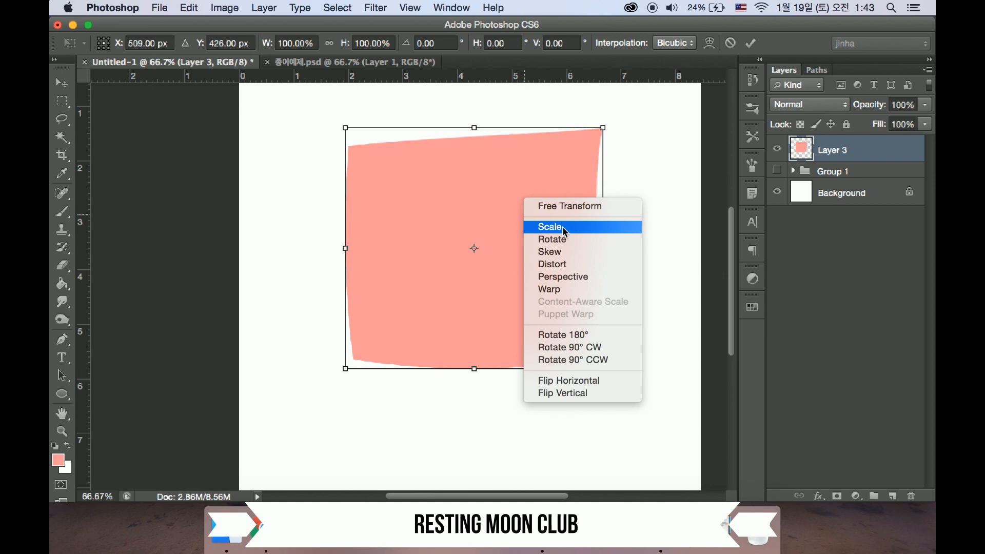
left_click(583, 384)
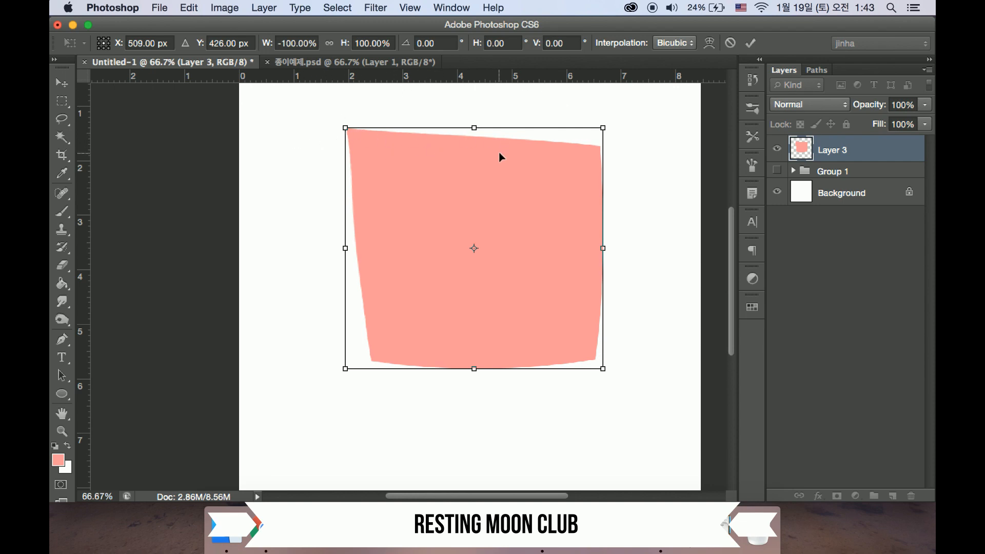
right_click(538, 229)
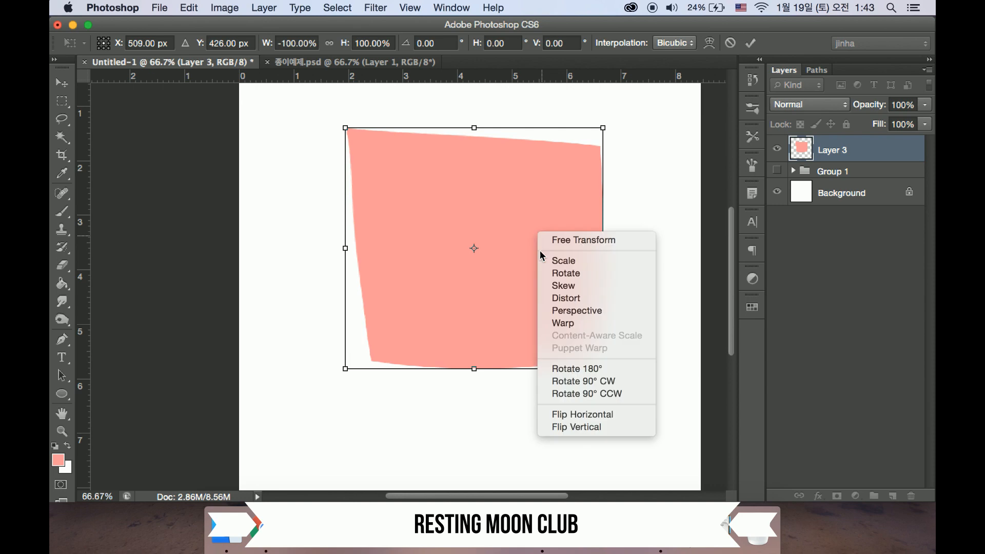
left_click(580, 426)
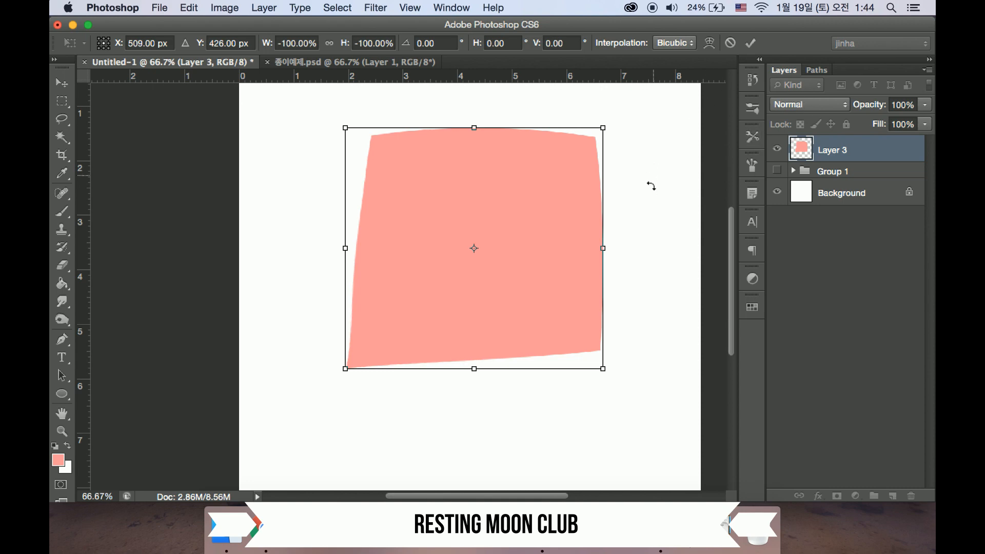
left_click_drag(653, 172, 641, 211)
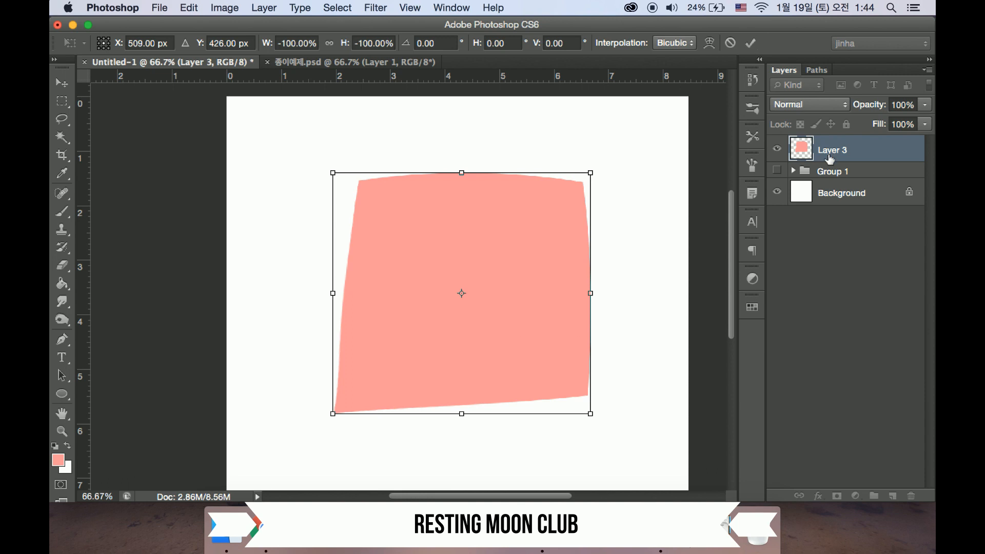
left_click(749, 44)
left_click(776, 149)
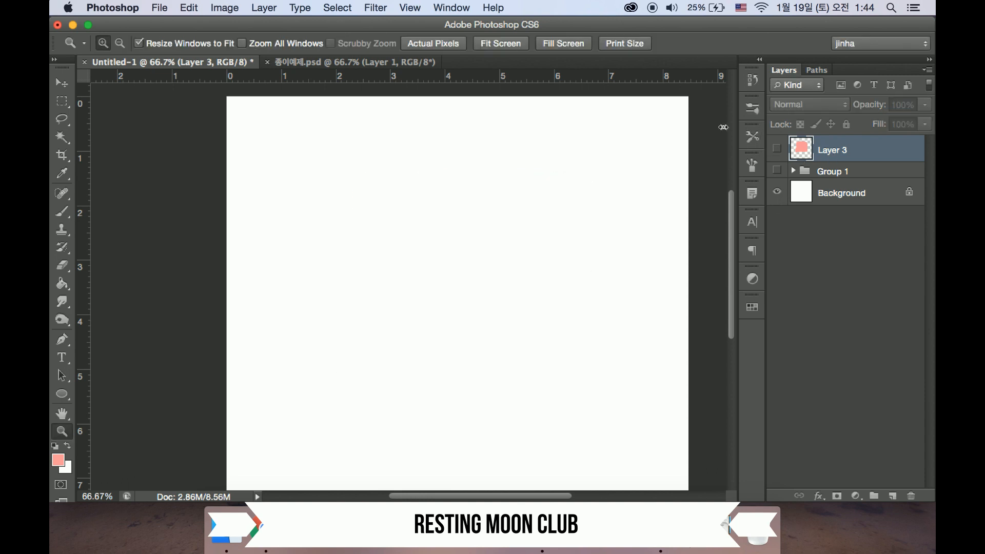
left_click_drag(473, 326, 460, 292)
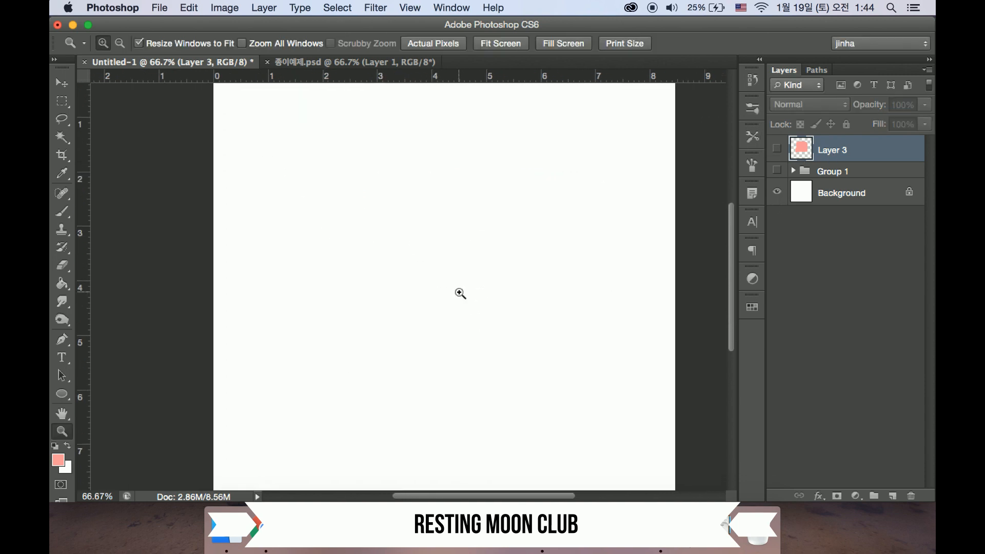
Step: Start placing an image and browse to the 1주차예제 folder
left_click(160, 8)
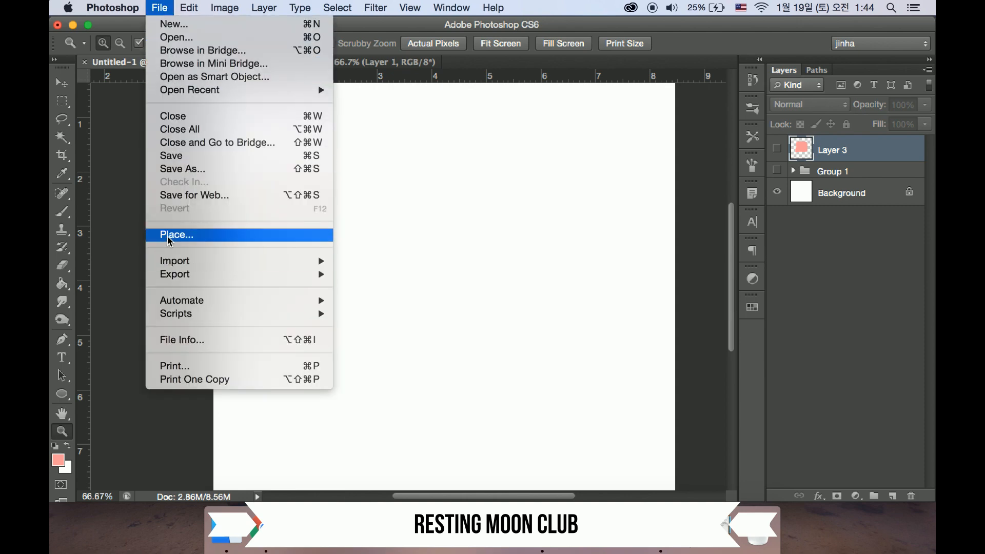
left_click(536, 238)
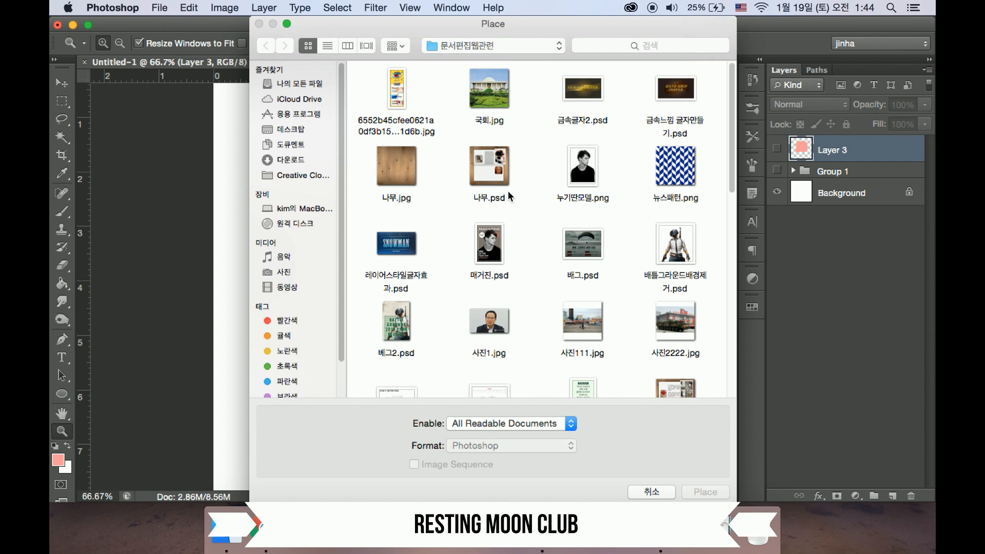
scroll(645, 112, "down", 3)
scroll(587, 104, "up", 3)
left_click(464, 47)
left_click(464, 62)
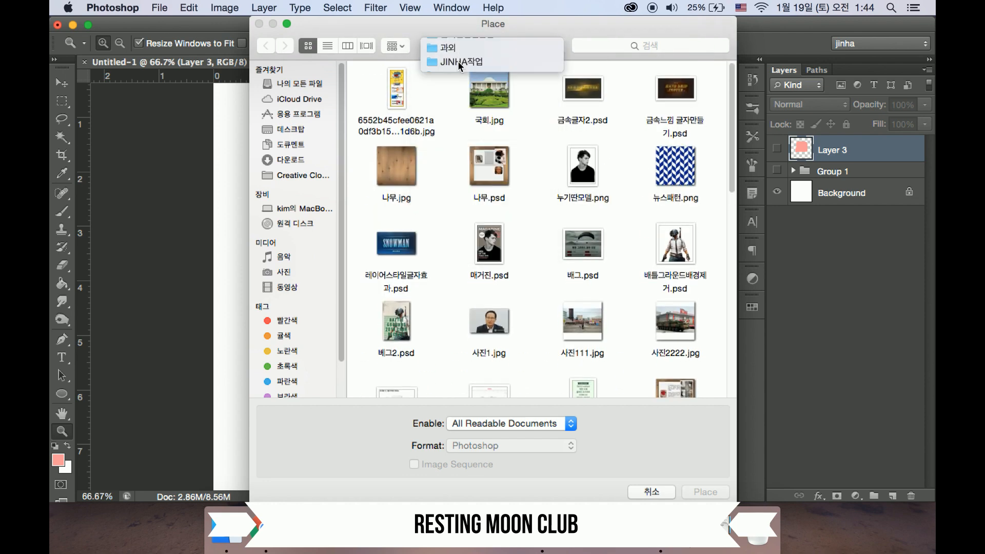
left_click(483, 97)
double_click(482, 97)
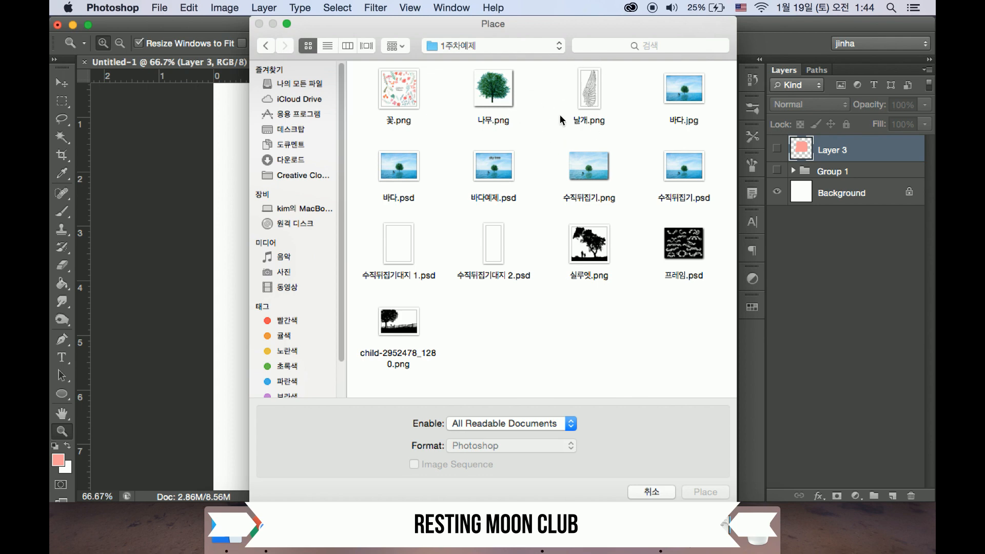
Step: Place 날개.png as a new layer at its default size and commit the placement
left_click(594, 86)
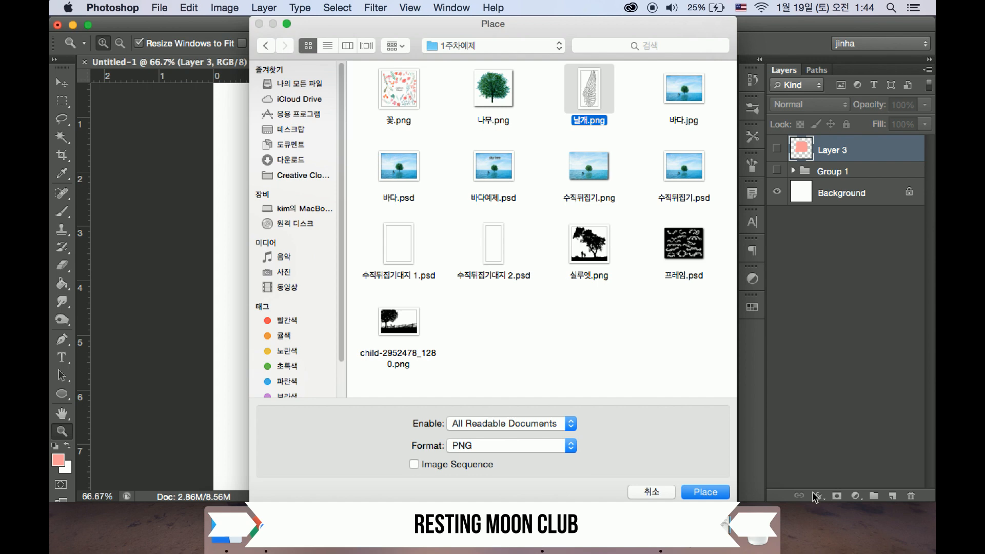
left_click(717, 493)
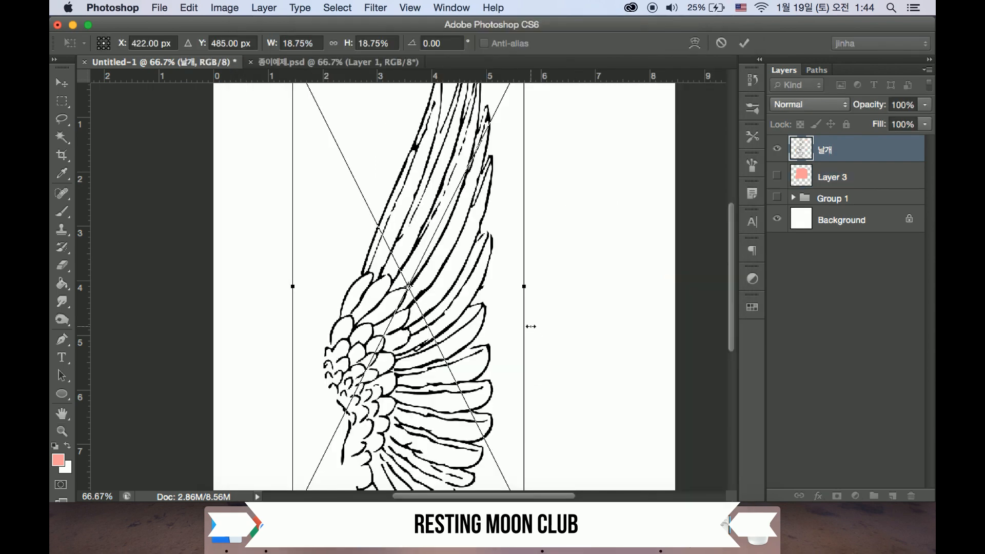
key("Return")
Step: Scale the wing layer to about 10% and move it into the right half of the canvas
key("z")
left_click(497, 289, "alt")
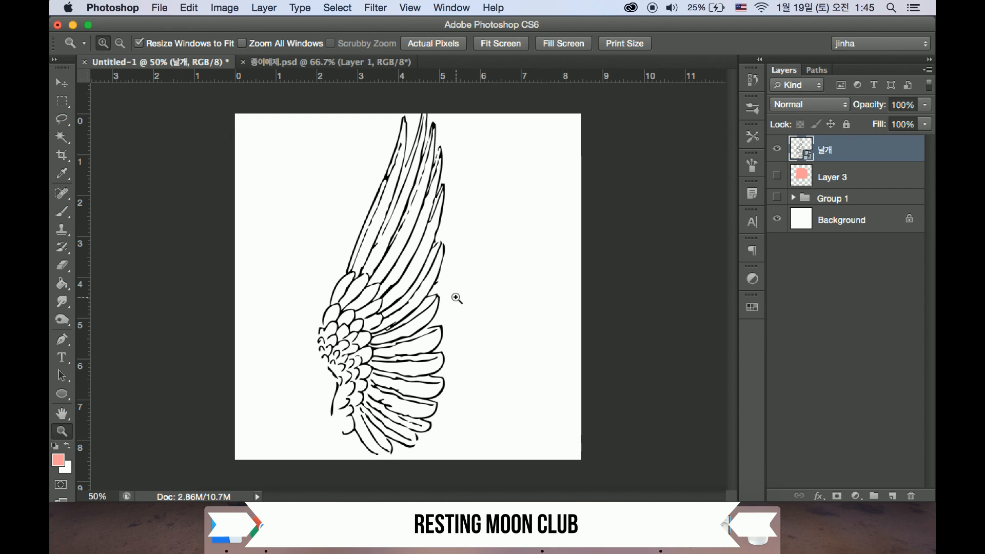
key("super+t")
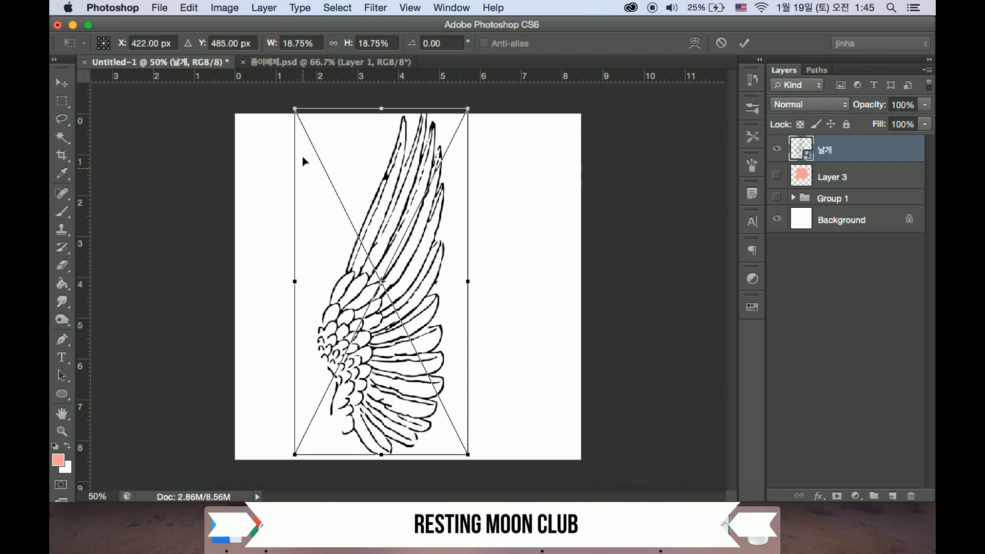
left_click_drag(296, 110, 378, 259)
left_click_drag(425, 362, 492, 295)
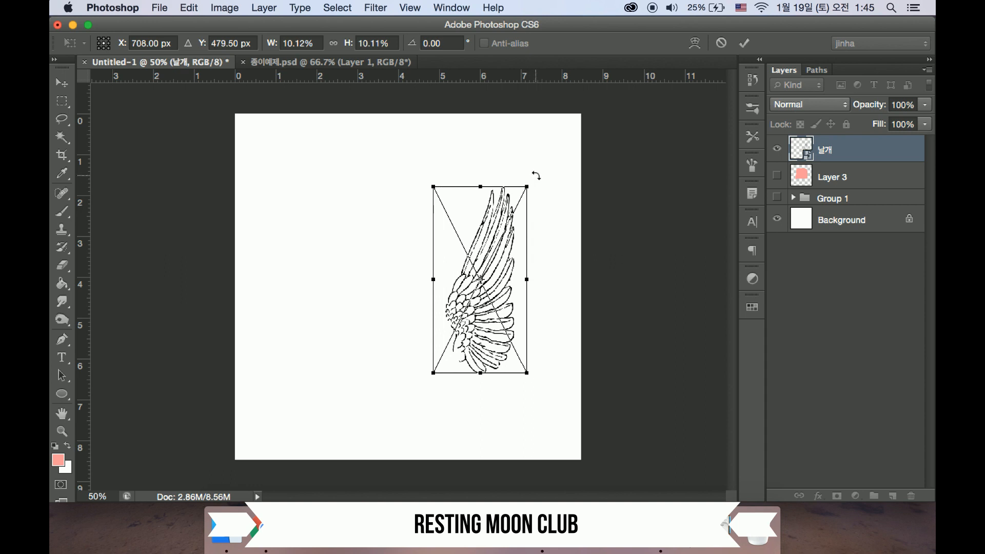
Step: Rotate the wing about 23° clockwise and commit the transform
left_click_drag(536, 175, 568, 211)
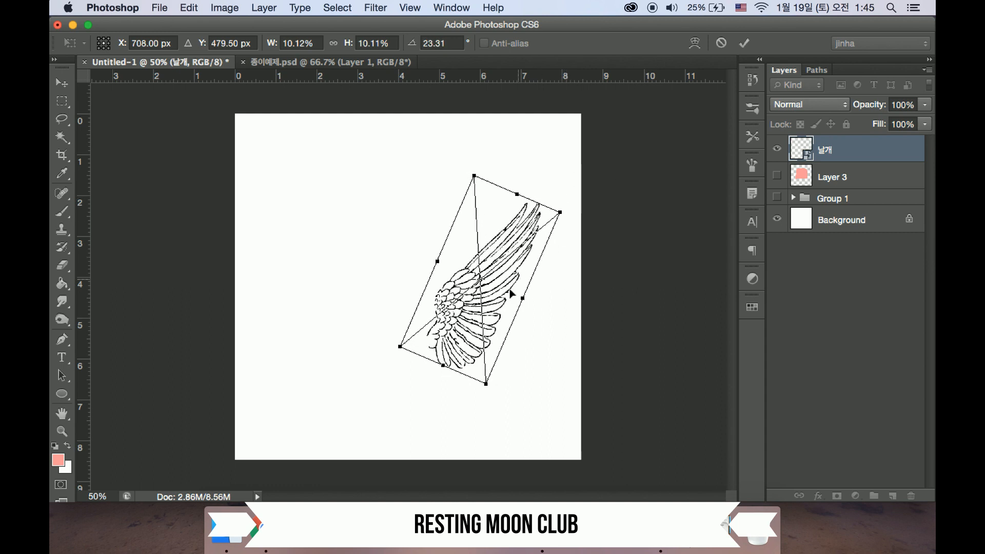
key("Return")
key("z")
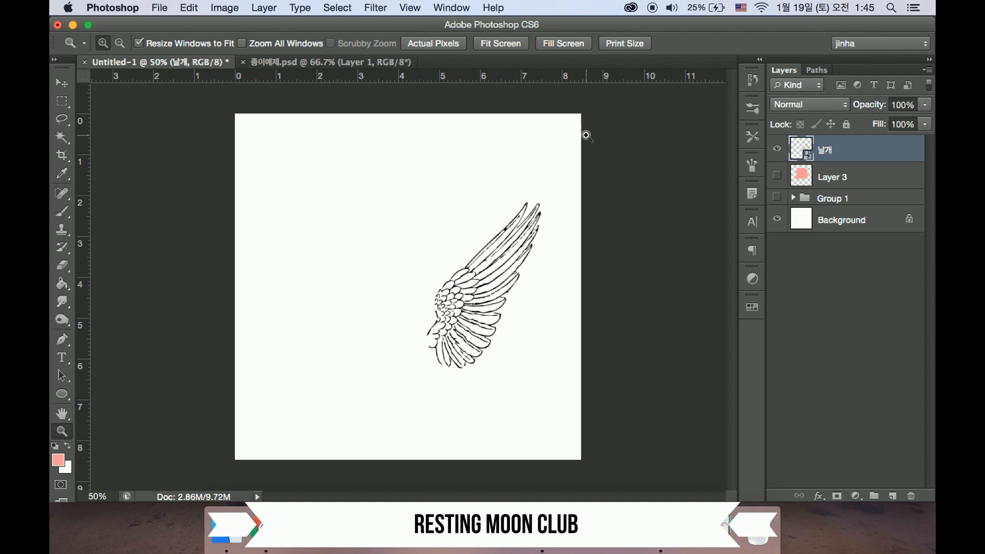
key("super+t")
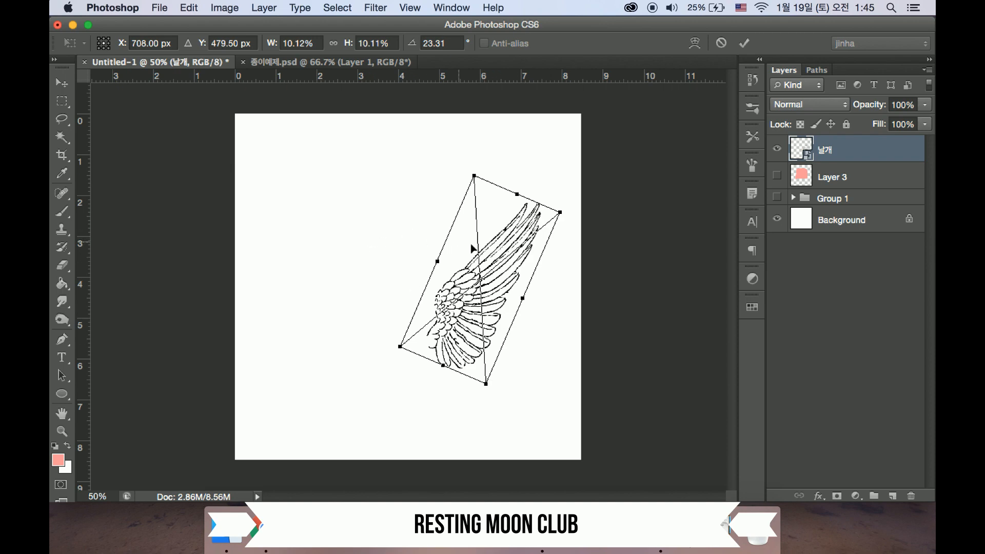
key("z")
left_click(746, 44)
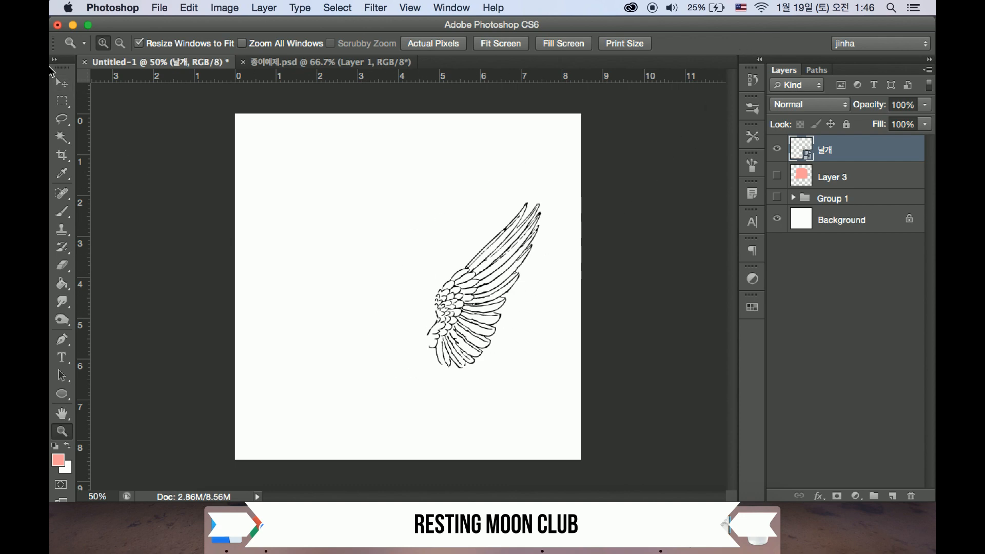
Step: Duplicate the wing layer with the Move tool, placing the copy level with the original in the canvas's left half
left_click(62, 82)
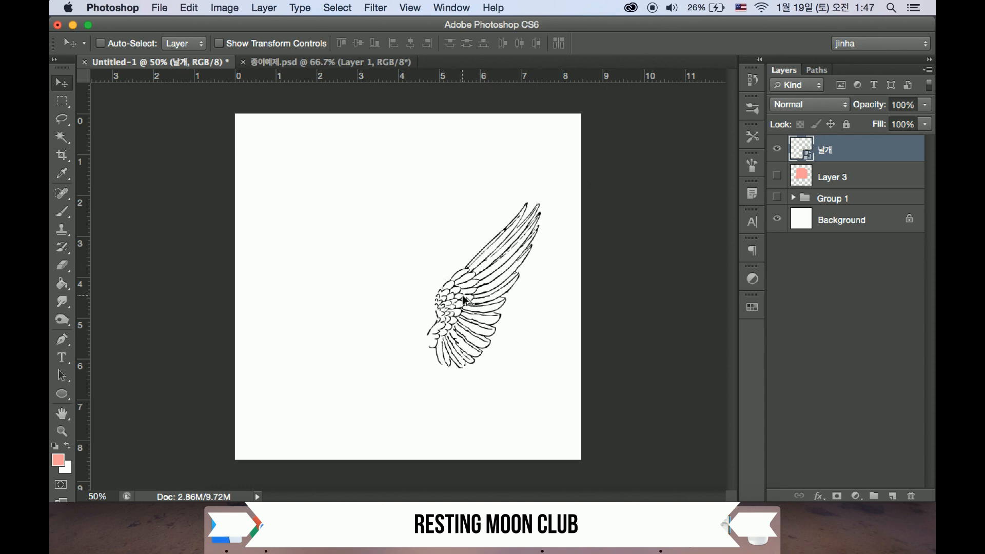
left_click_drag(459, 297, 314, 300)
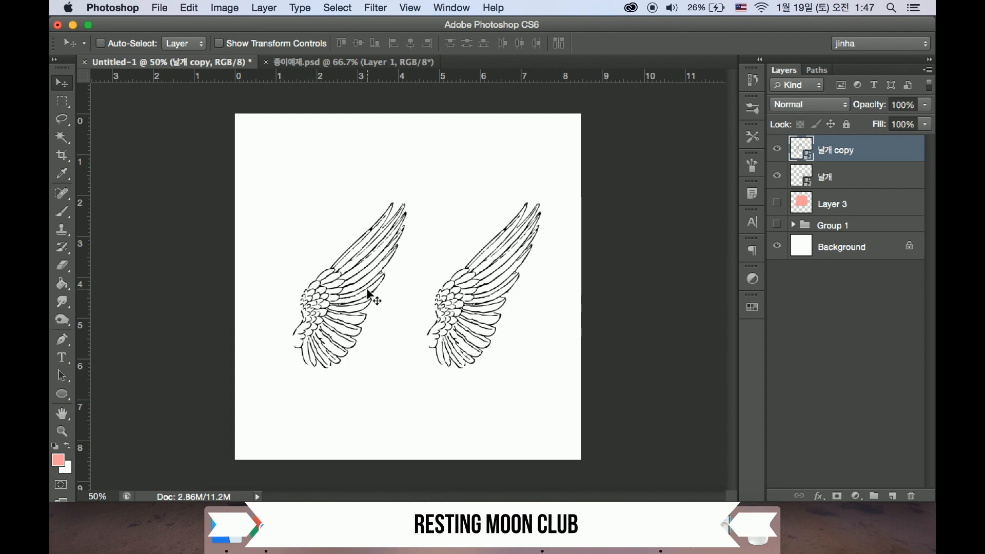
Step: Flip the copied wing in the canvas's left half horizontally and commit the transform
key("ctrl+t")
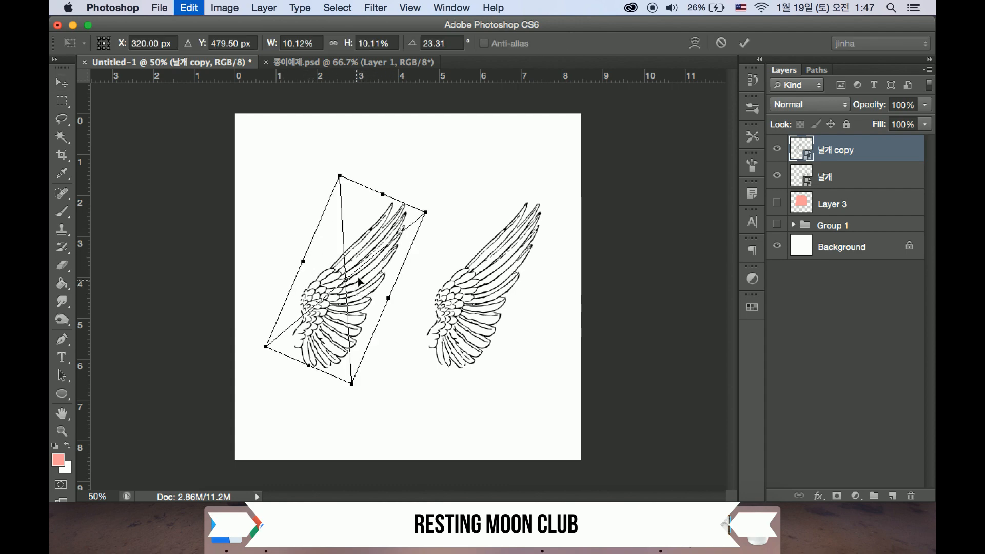
right_click(360, 246)
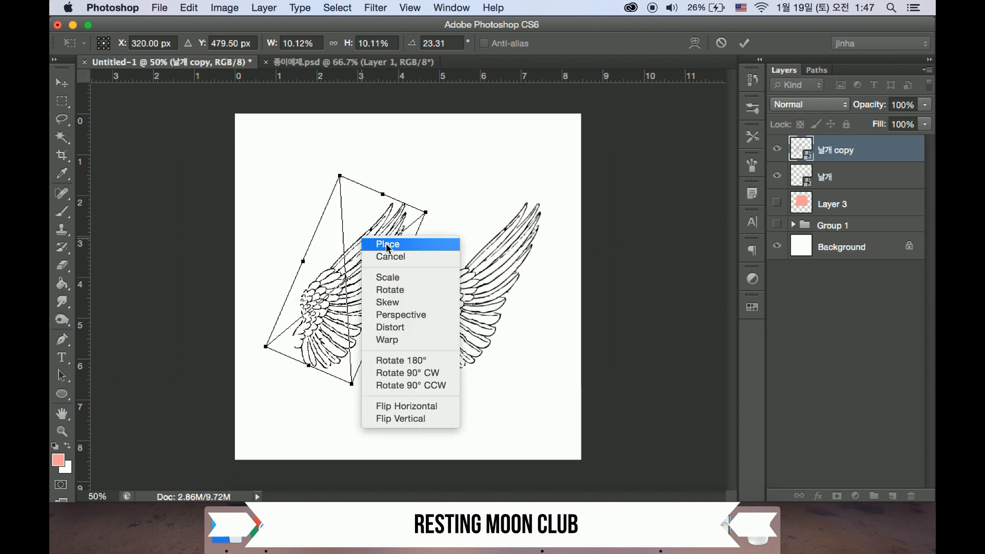
left_click(385, 244)
key("ctrl+t")
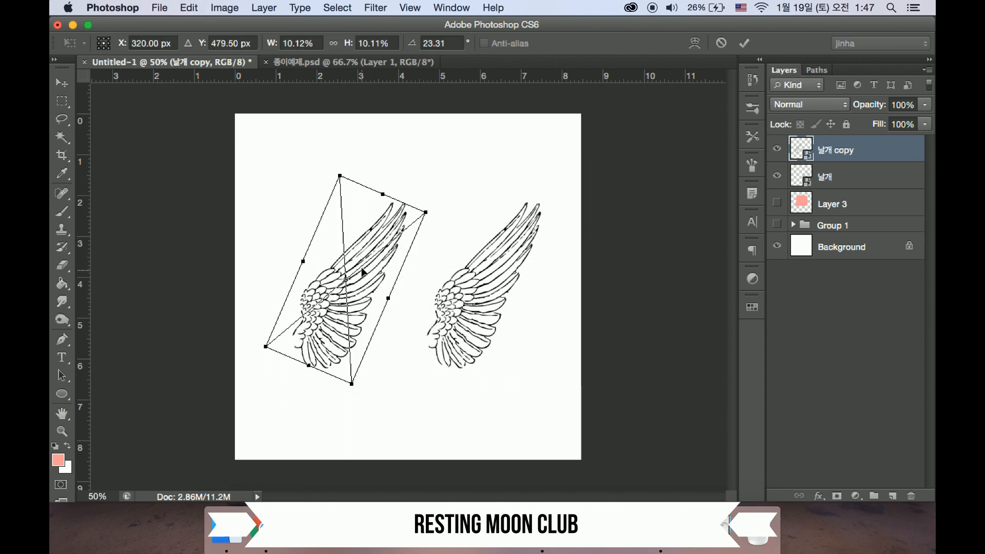
right_click(367, 260)
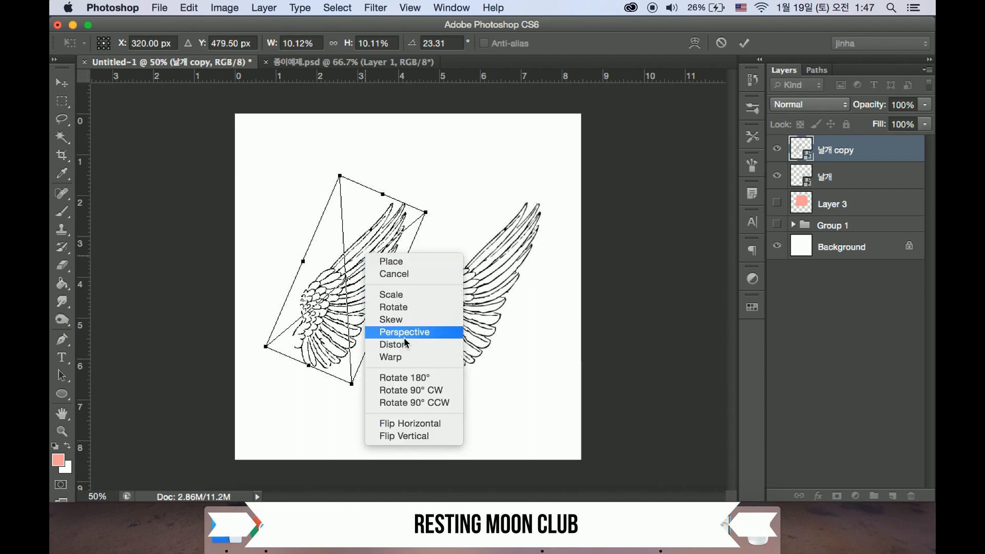
left_click(402, 422)
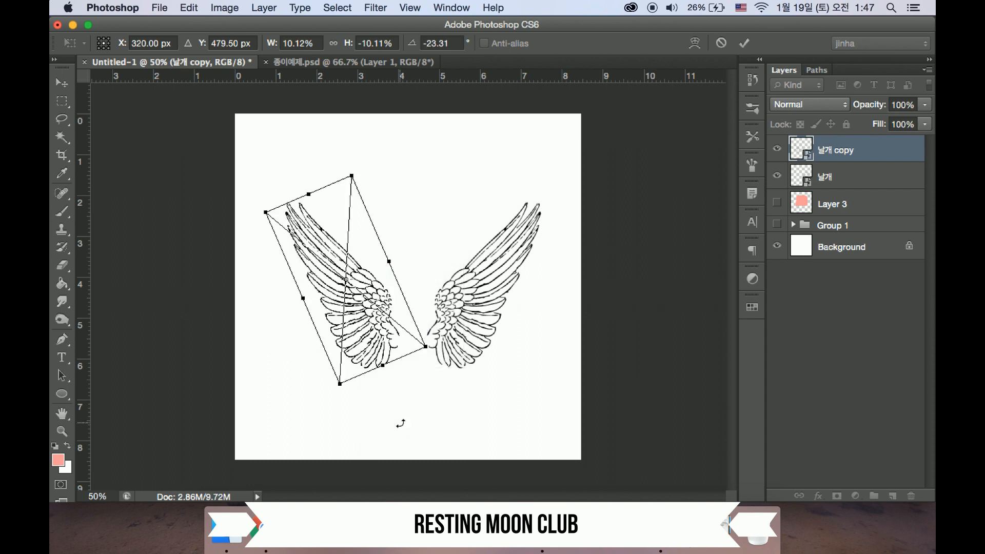
key("Return")
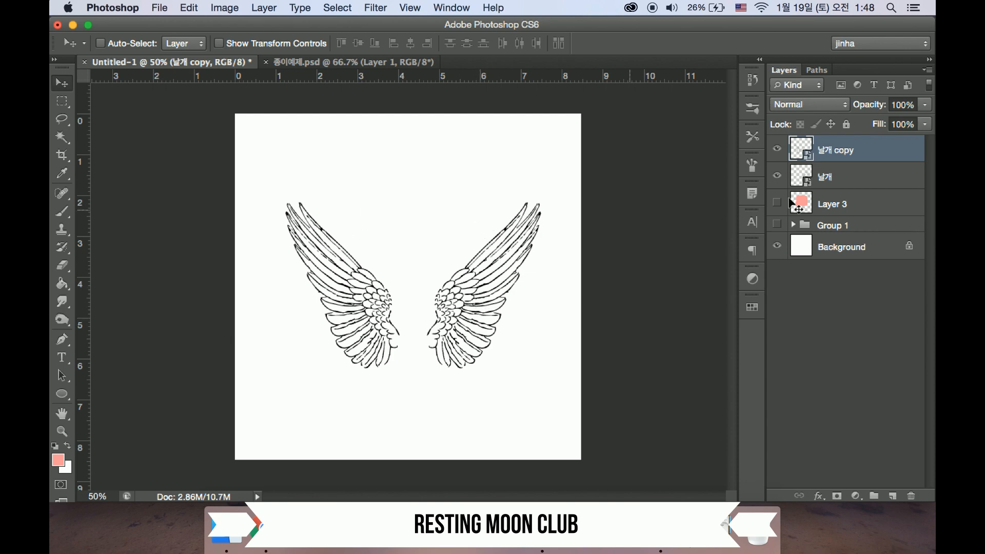
Step: Hide both placed wing layers and add a new empty layer above them
left_click(777, 148)
left_click(777, 176)
left_click(892, 496)
Step: Draw a simple wing outline with short inner feather marks in the canvas's right half, using a black hard round brush at 5 px
key("b")
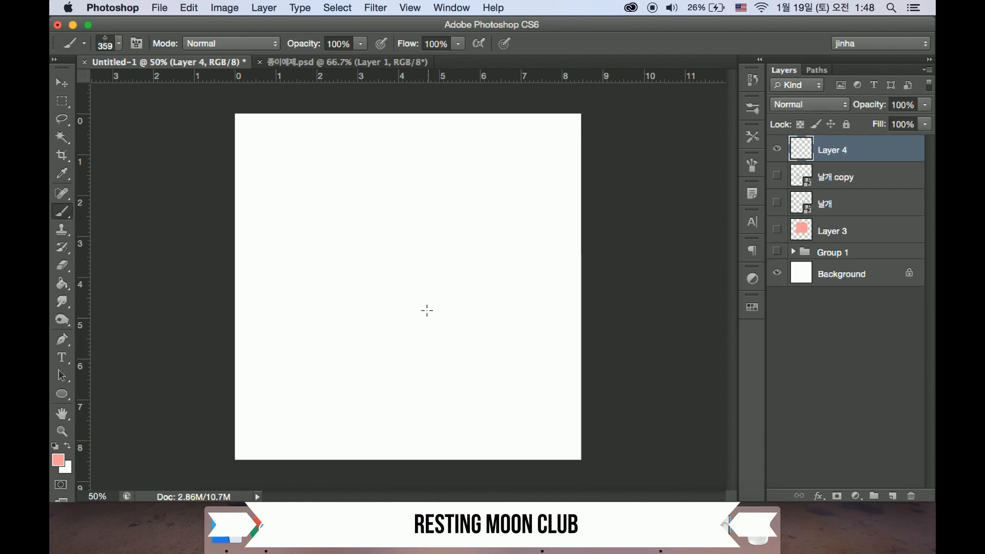
left_click(55, 448)
left_click(109, 43)
left_click(171, 176)
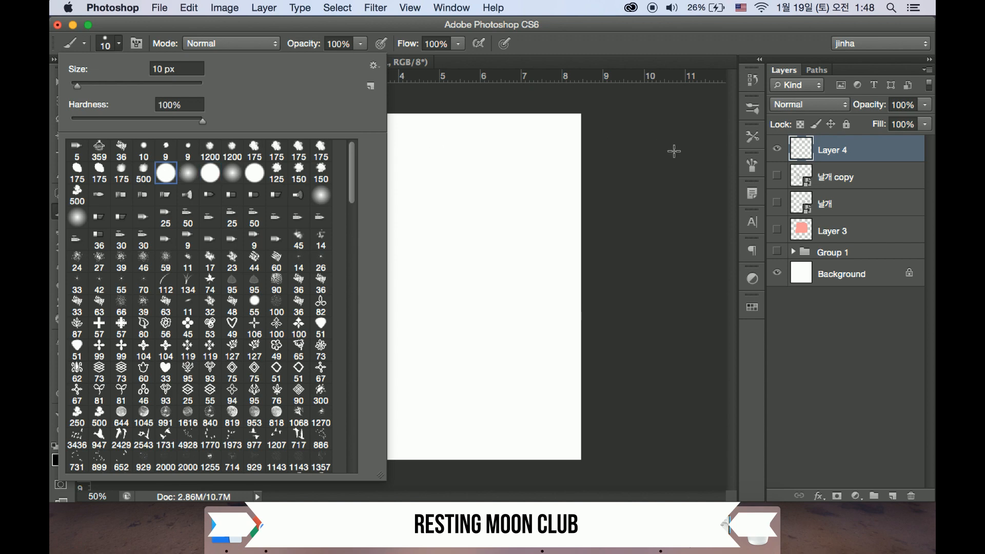
left_click(667, 149)
key("bracketleft")
key("bracketleft")
key("bracketleft")
key("bracketleft")
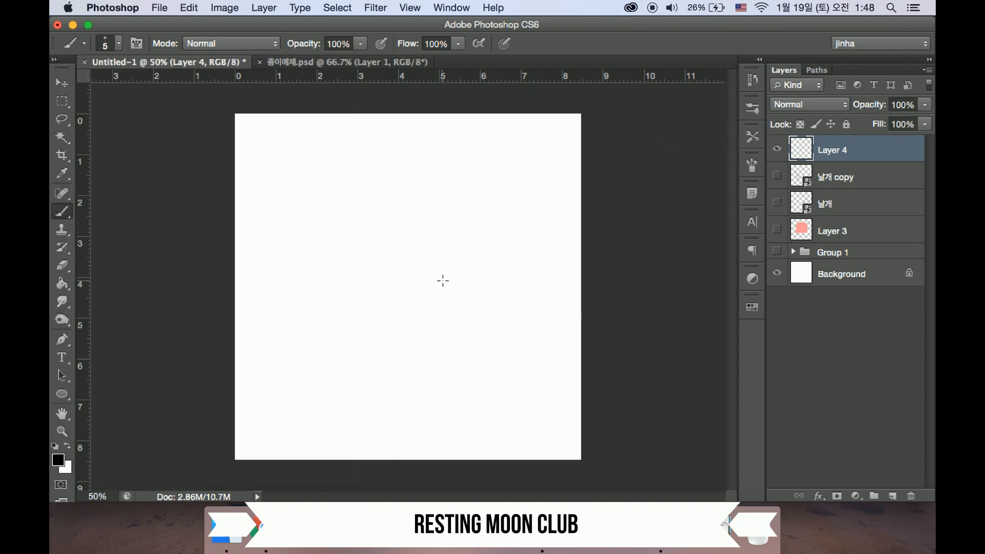
mouse_move(416, 324)
left_mouse_down()
mouse_move(436, 232)
mouse_move(512, 200)
mouse_move(499, 259)
mouse_move(418, 327)
left_mouse_up()
left_click_drag(443, 246, 445, 280)
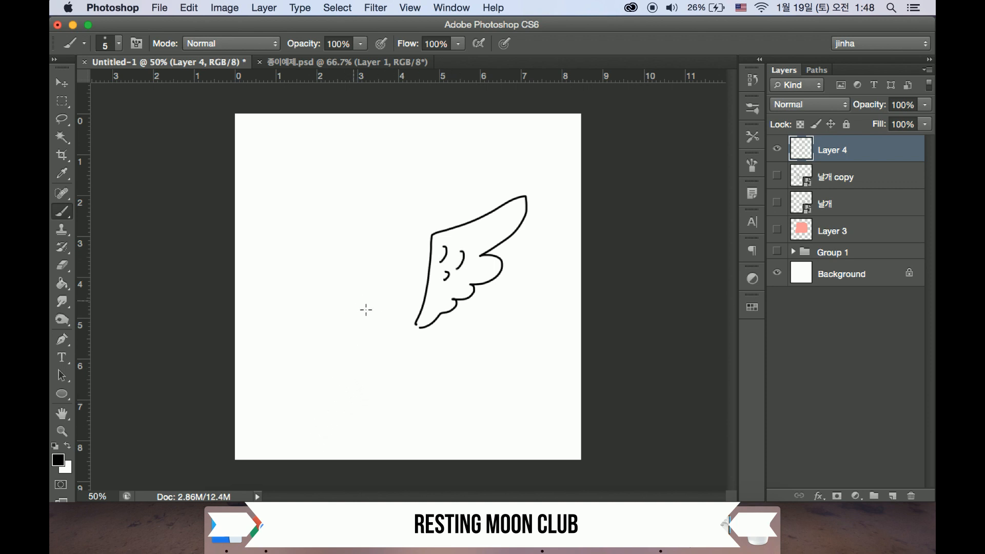
Step: Try to draw a mirrored wing freehand in the canvas's left half, and undo its strokes
mouse_move(385, 322)
left_mouse_down()
mouse_move(366, 274)
mouse_move(366, 235)
mouse_move(301, 204)
mouse_move(279, 210)
mouse_move(318, 256)
mouse_move(319, 275)
mouse_move(380, 320)
left_mouse_up()
left_click_drag(344, 238, 341, 256)
left_click_drag(338, 248, 352, 279)
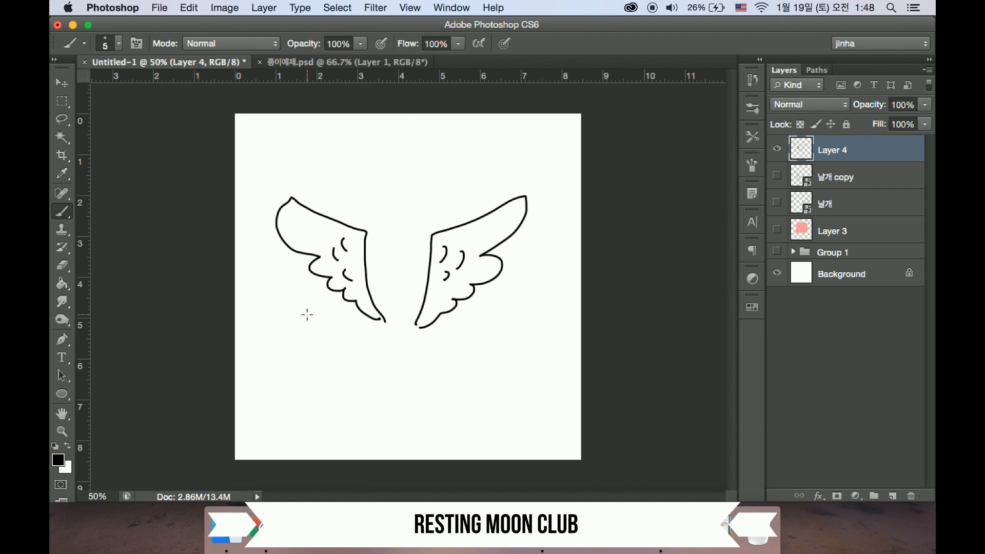
key("super+alt+z")
key("super+alt+z")
key("super+alt+z")
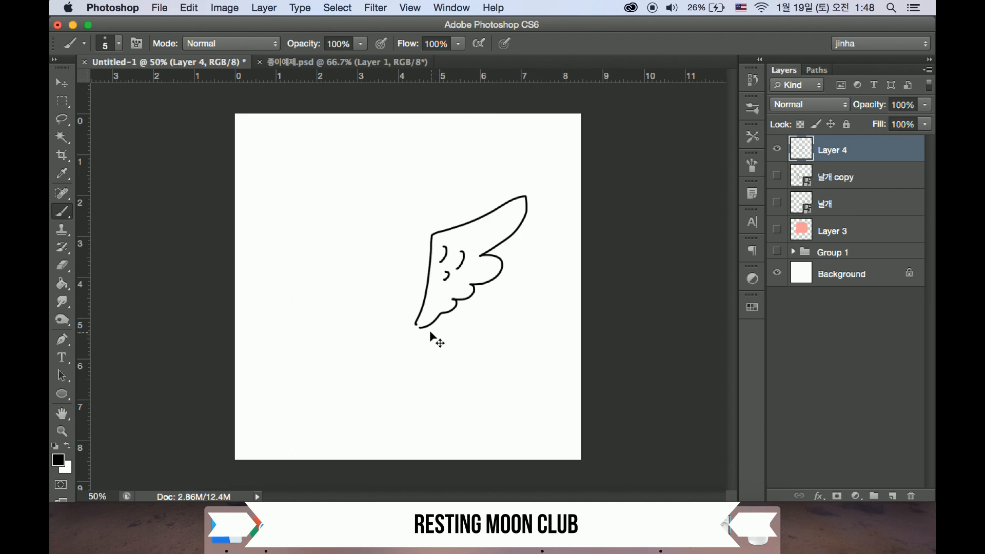
Step: Duplicate the hand-drawn wing into the canvas's left half and flip the copy horizontally
key("v")
left_click_drag(482, 262, 359, 272)
key("super+t")
right_click(370, 271)
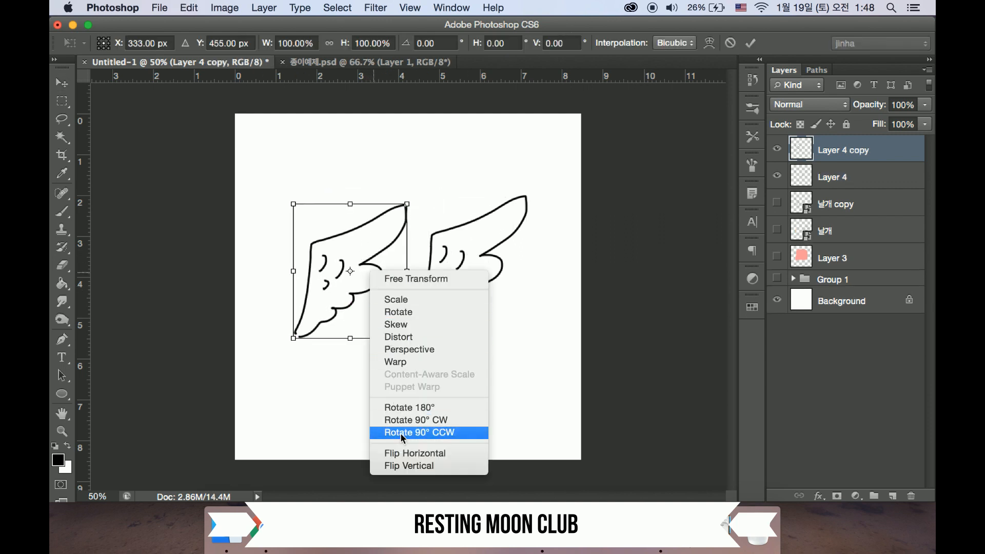
left_click(406, 454)
Step: Position the flipped wing opposite the original, commit the transform, and nudge it down until both wings are nearly level
left_click_drag(384, 245, 366, 238)
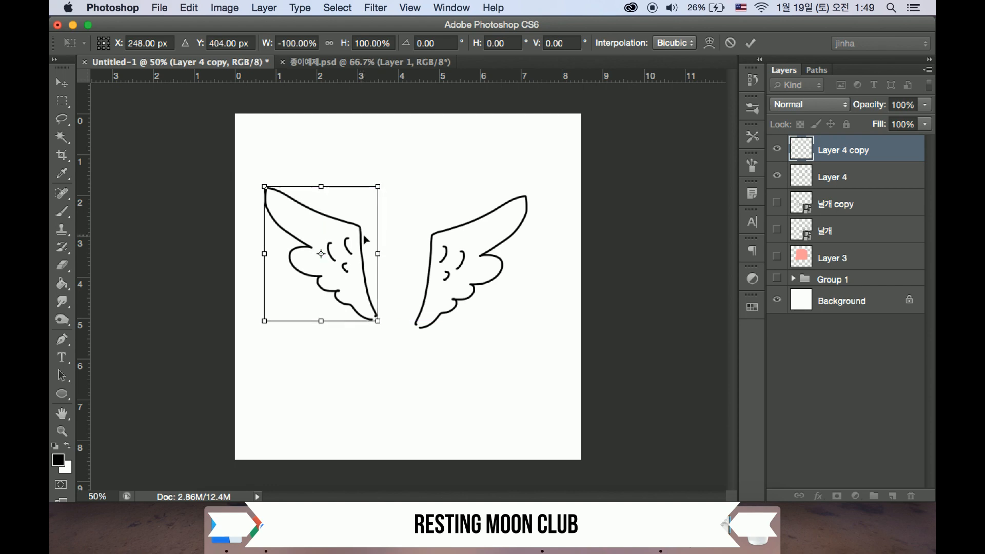
key("Return")
key("Down")
key("Down")
key("Down")
key("Down")
key("Down")
key("Down")
key("Down")
key("Down")
key("Down")
key("Down")
key("Down")
key("Down")
key("Down")
key("Down")
key("Down")
key("Down")
key("Down")
key("Down")
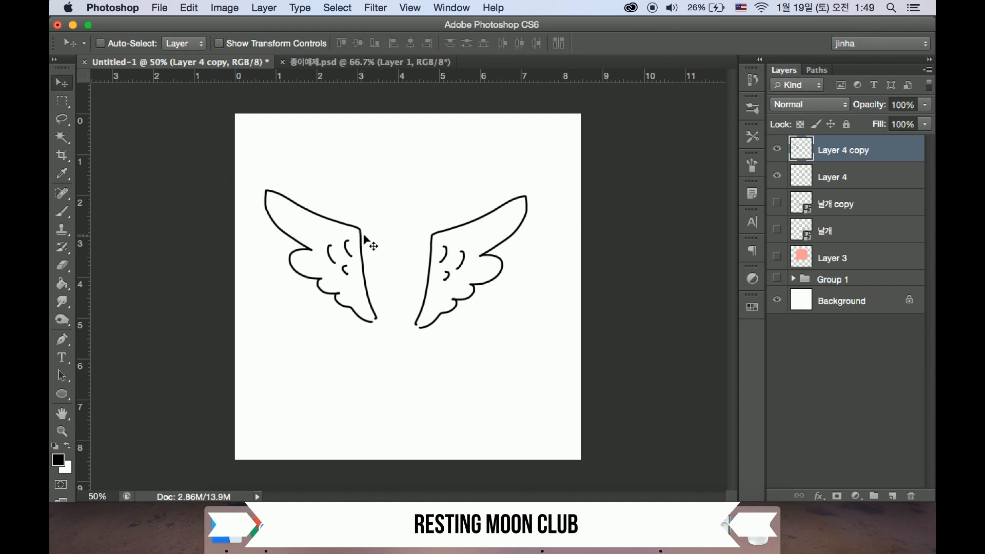
key("Up")
key("Down")
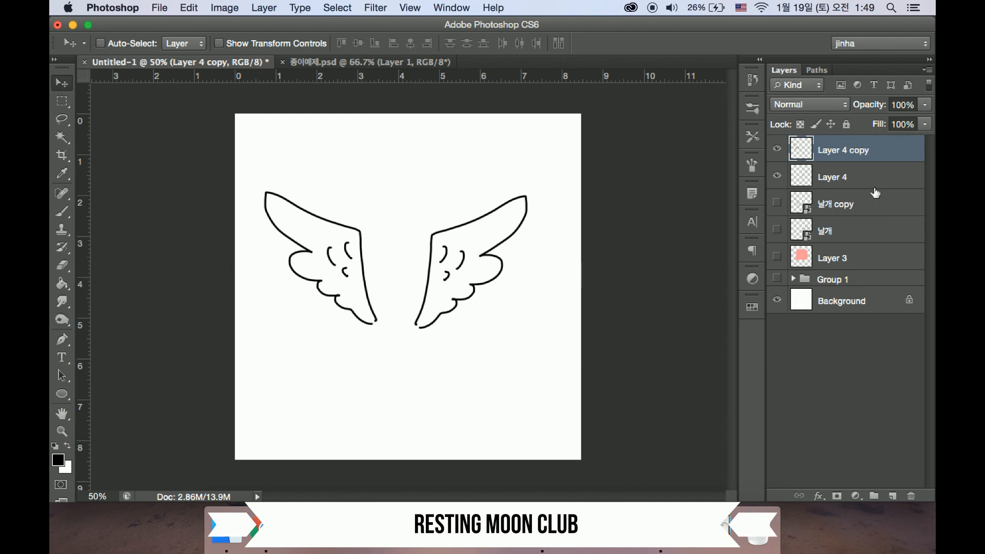
Step: Delete the two hand-drawn wing layers and the two placed 날개 layers
key("BackSpace")
key("BackSpace")
key("BackSpace")
key("BackSpace")
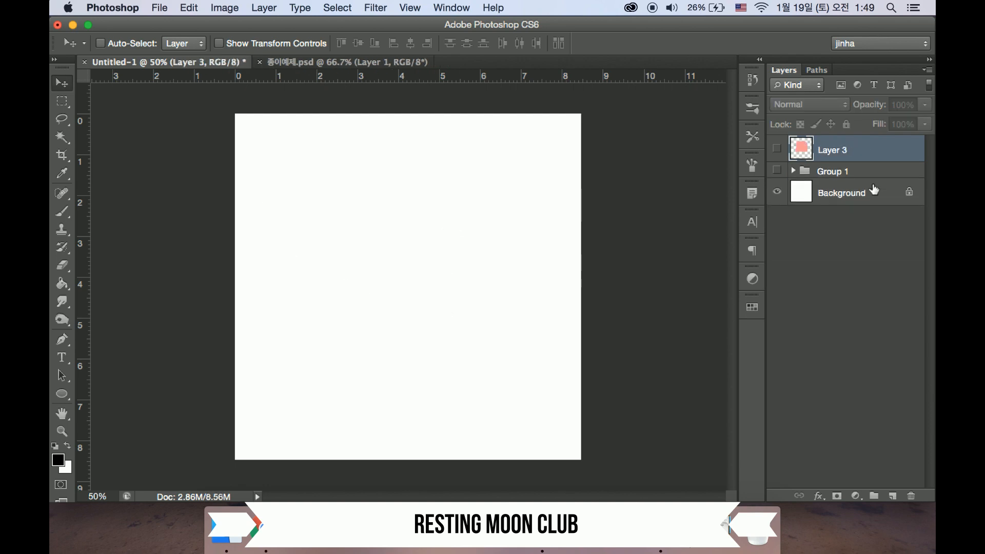
Step: Open the image 실루엣.png as a separate document
left_click(164, 7)
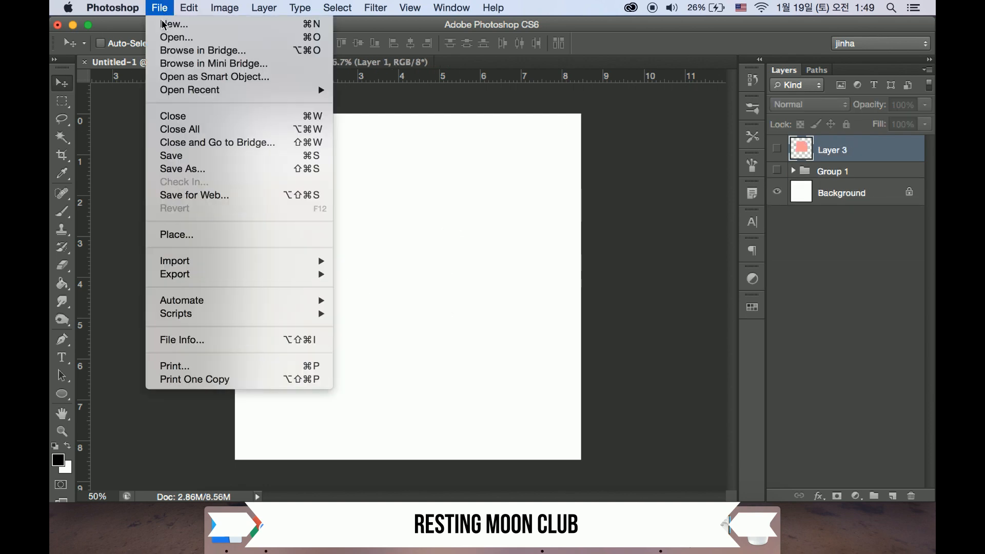
left_click(174, 233)
double_click(571, 240)
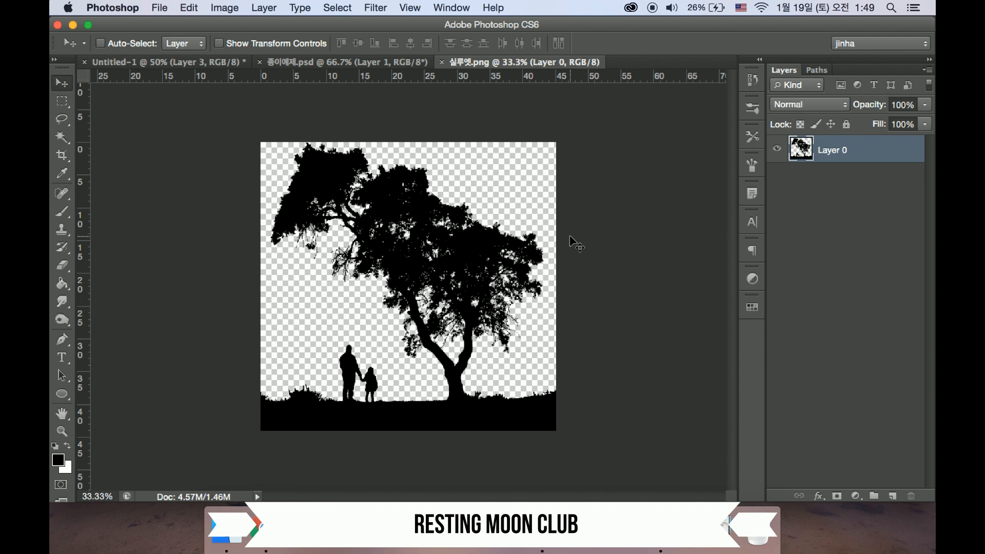
Step: Select the adult and child silhouettes with a rectangular marquee that ends at the ground line
key("z")
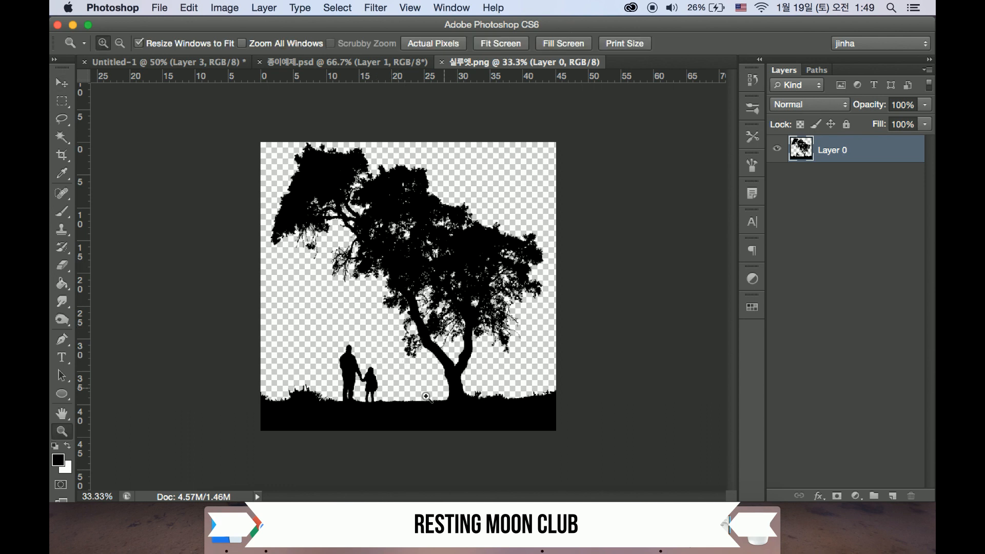
key("l")
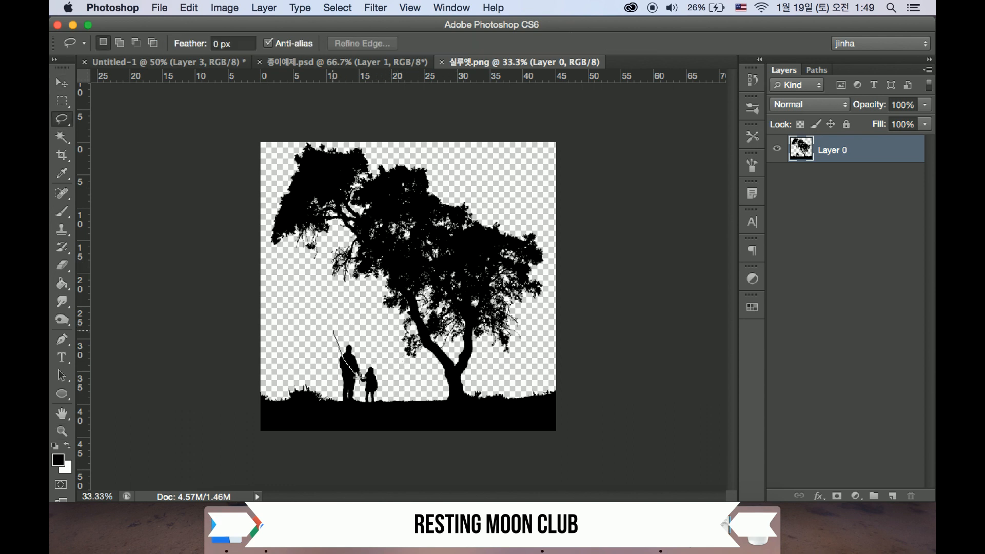
left_click(62, 102)
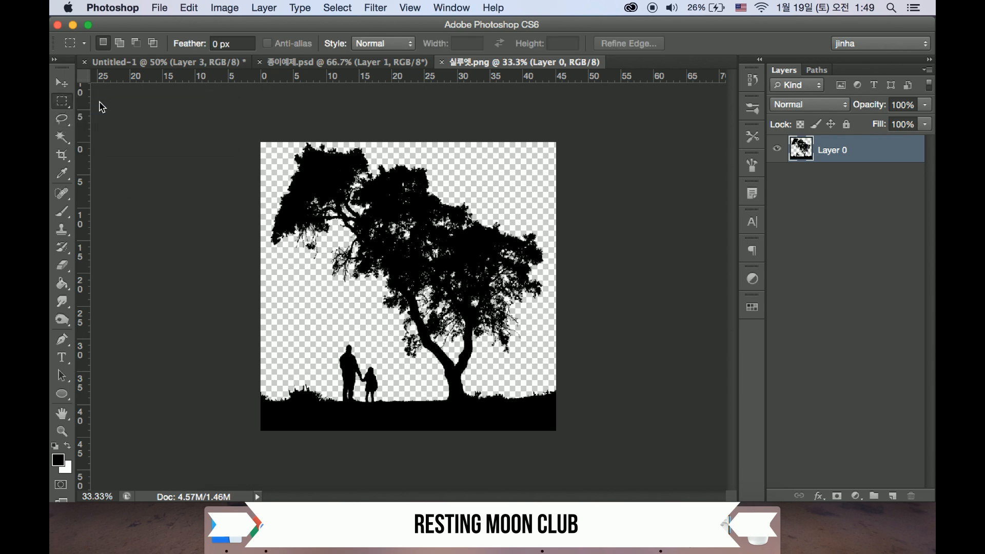
left_click_drag(328, 346, 393, 370)
left_click_drag(392, 415, 364, 357)
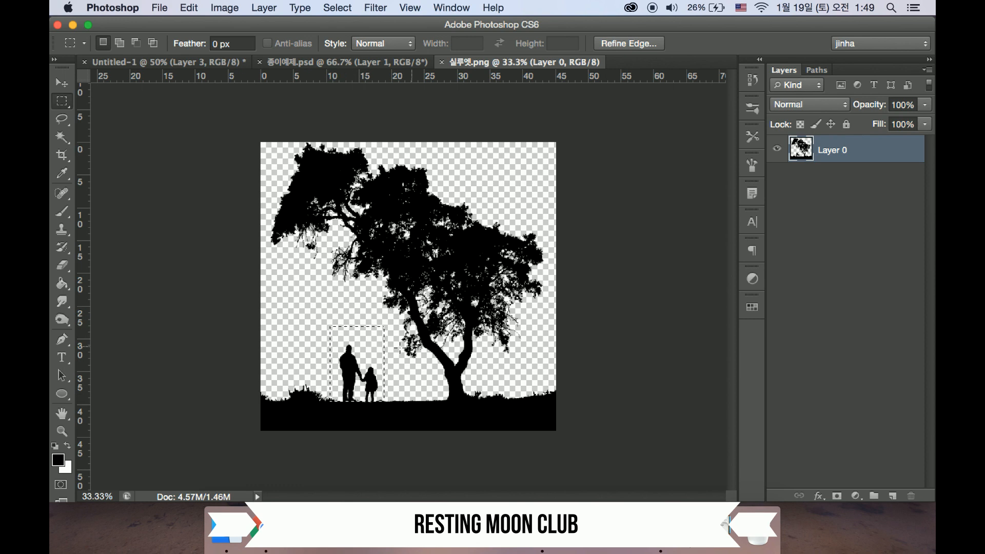
Step: Copy the selected silhouettes and paste them into the Untitled-1 document as a new layer
key("super+c")
left_click(143, 62)
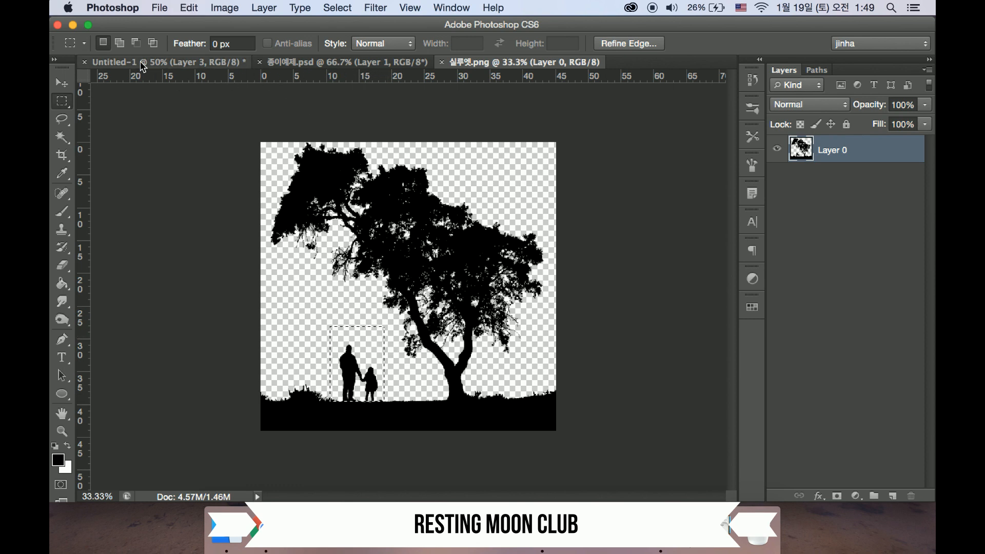
key("super+v")
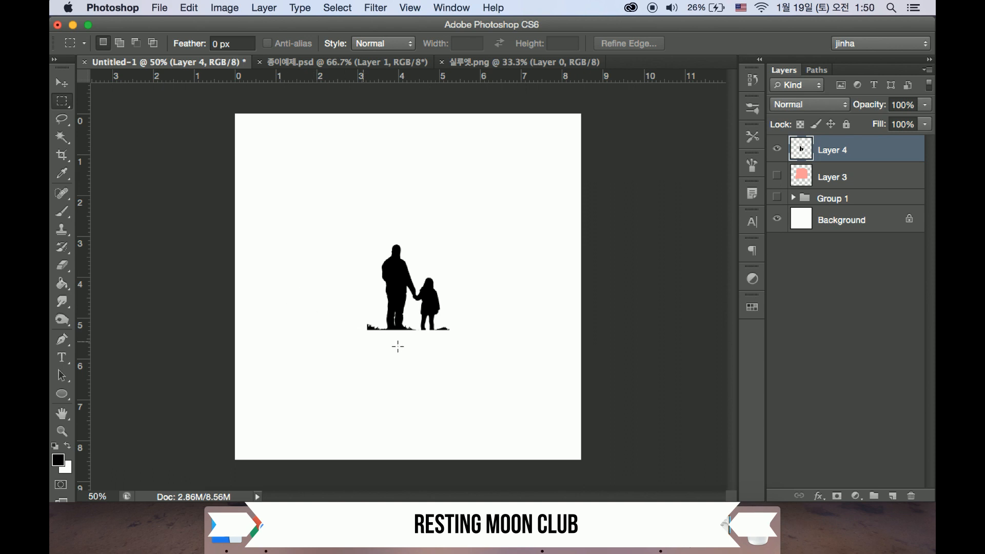
Step: Move the pasted silhouettes up the canvas and duplicate them, placing the copy directly beneath the original
key("v")
left_click_drag(431, 303, 429, 239)
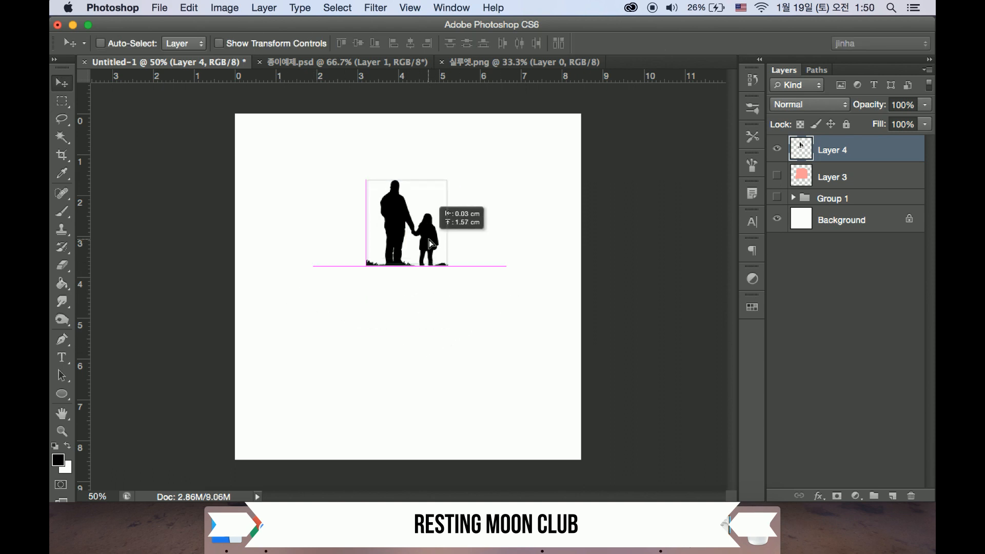
left_click_drag(429, 251, 430, 276)
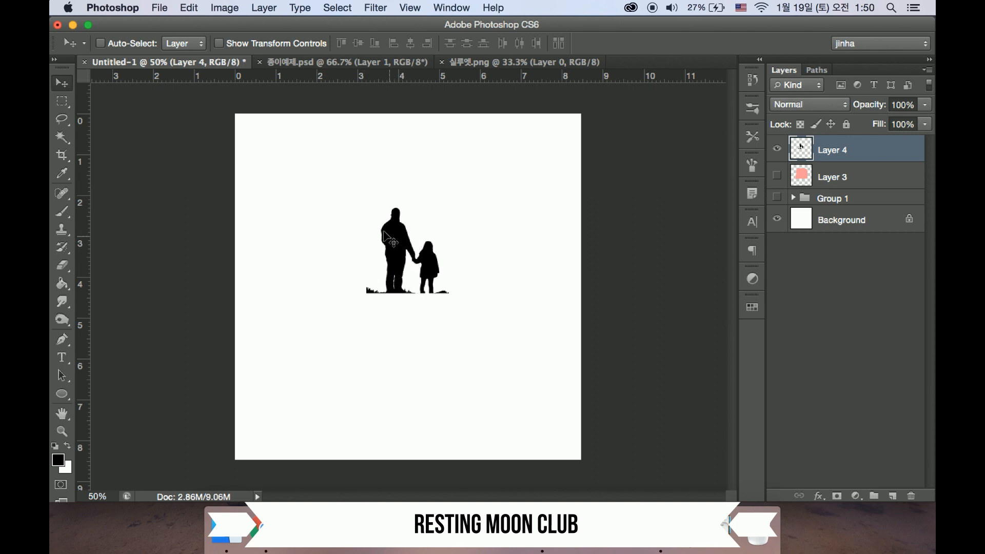
left_click_drag(397, 254, 401, 334)
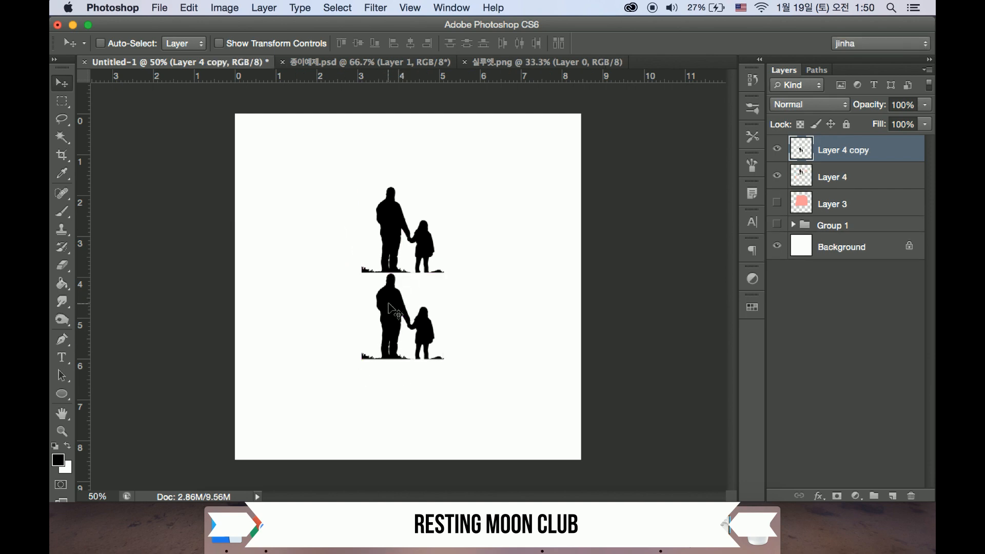
Step: Flip the lower silhouette copy vertically, commit the transform, and nudge it up to meet the original's feet
key("ctrl+t")
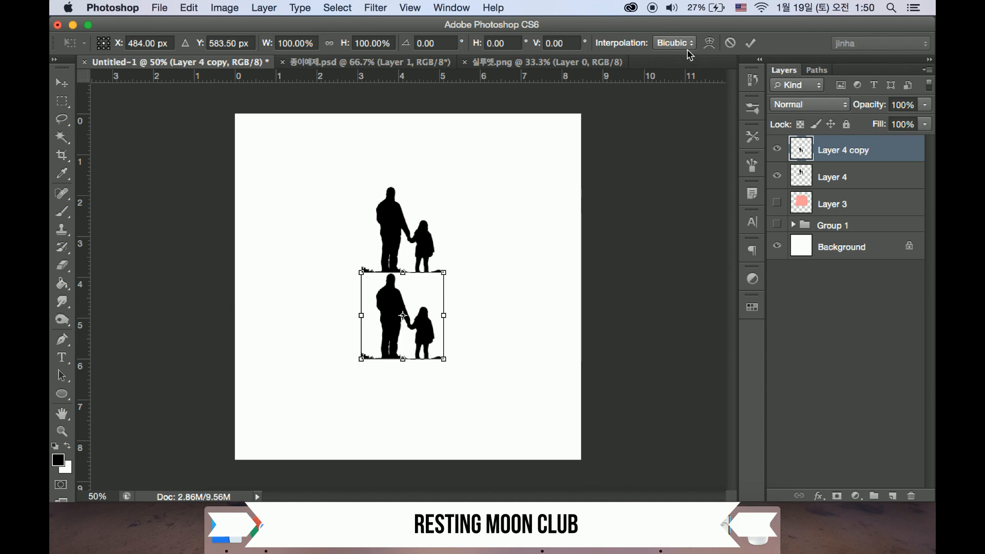
left_click(730, 43)
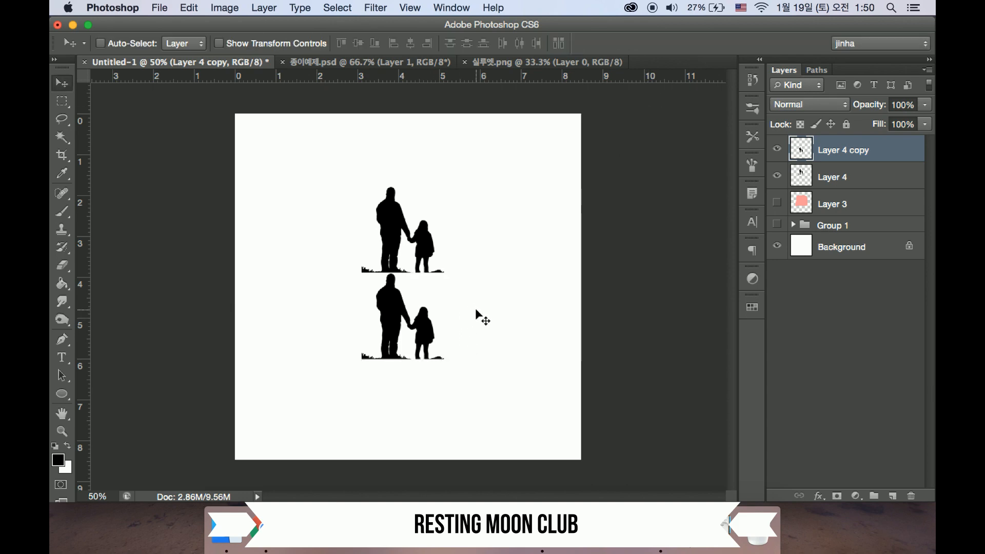
key("super+t")
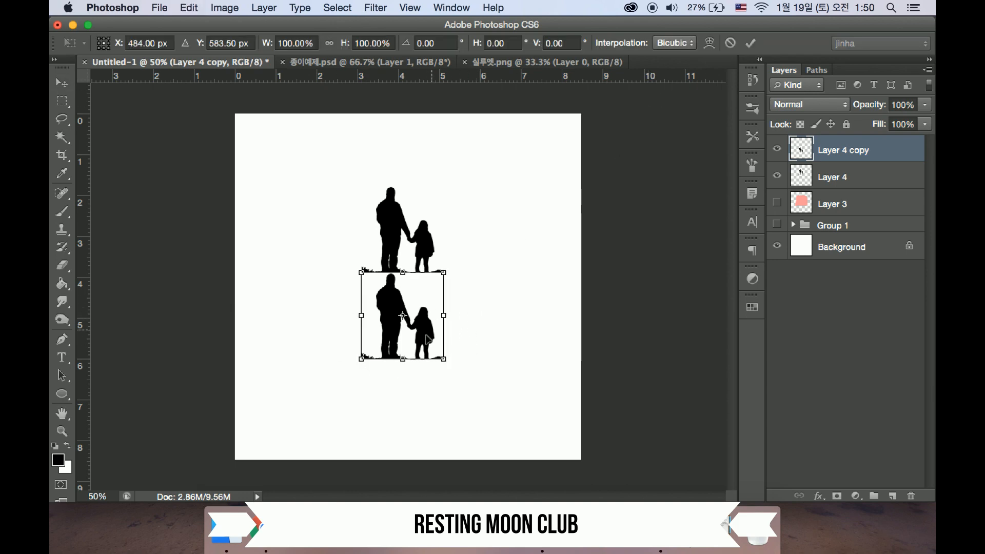
right_click(415, 295)
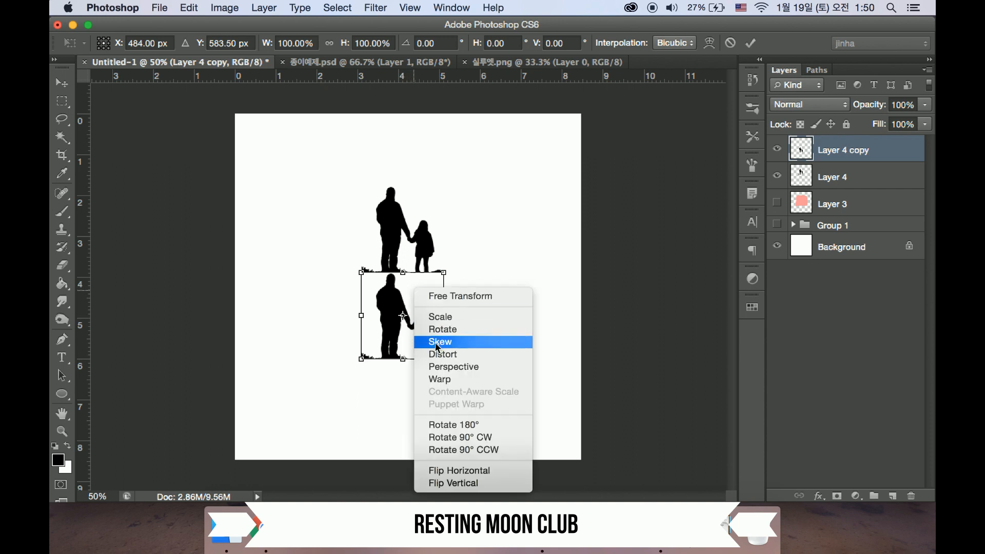
left_click(455, 482)
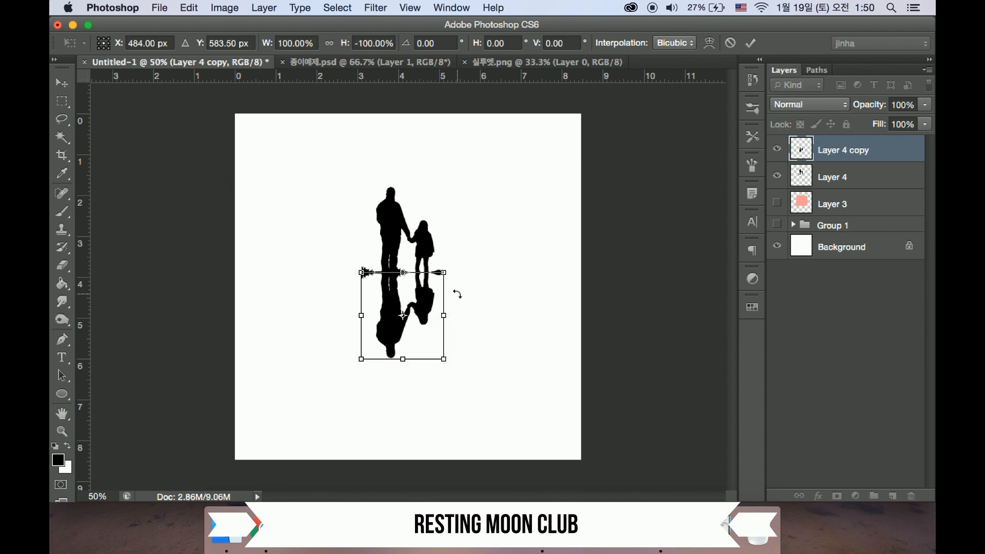
key("Return")
key("Up")
key("Up")
key("Up")
key("Up")
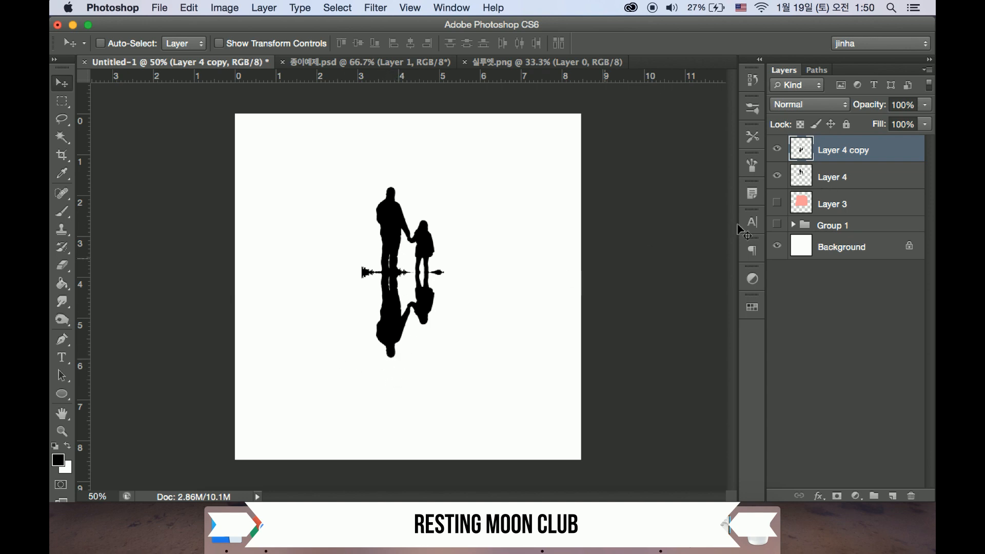
Step: Lower the flipped silhouette copy's layer opacity to 36% and deselect the layer
left_click(927, 106)
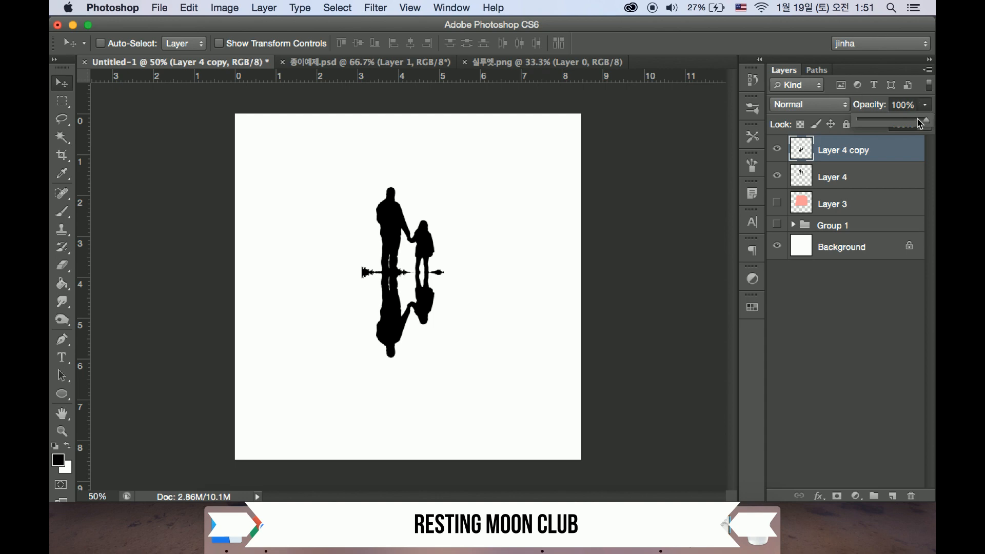
left_click_drag(876, 121, 886, 124)
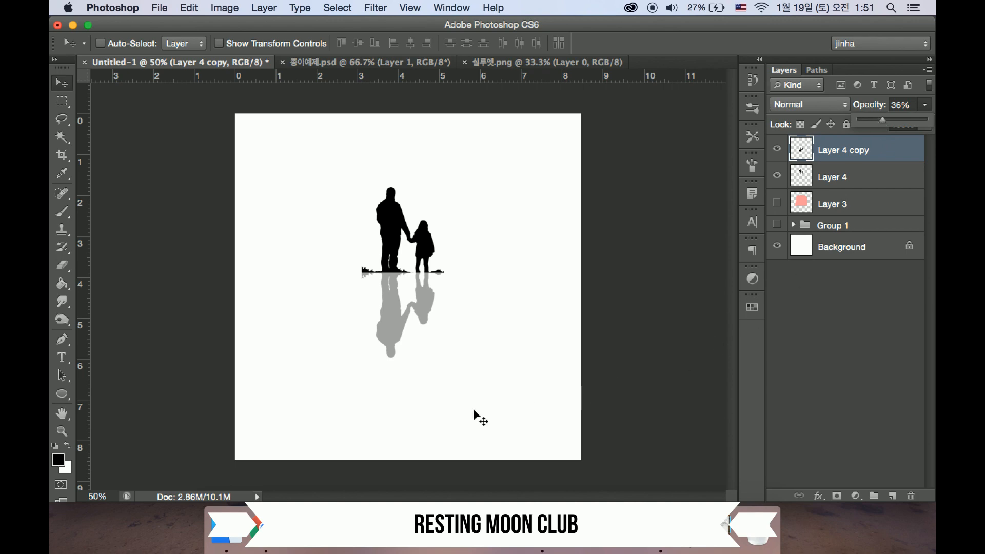
left_click(834, 334)
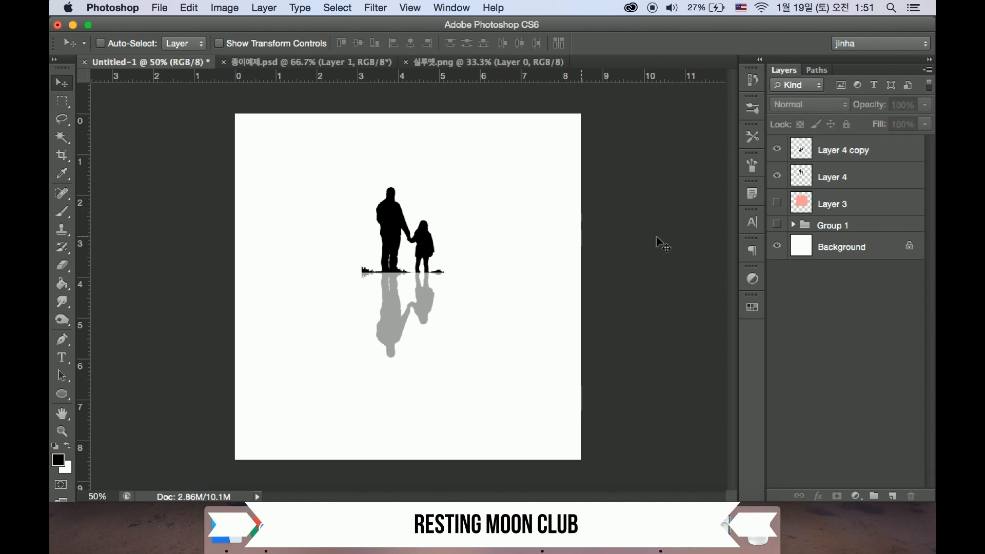
Step: Select both the original silhouette layer and its reflection, and move them together slightly toward the canvas centre
left_click(832, 151)
left_click(830, 177, "shift")
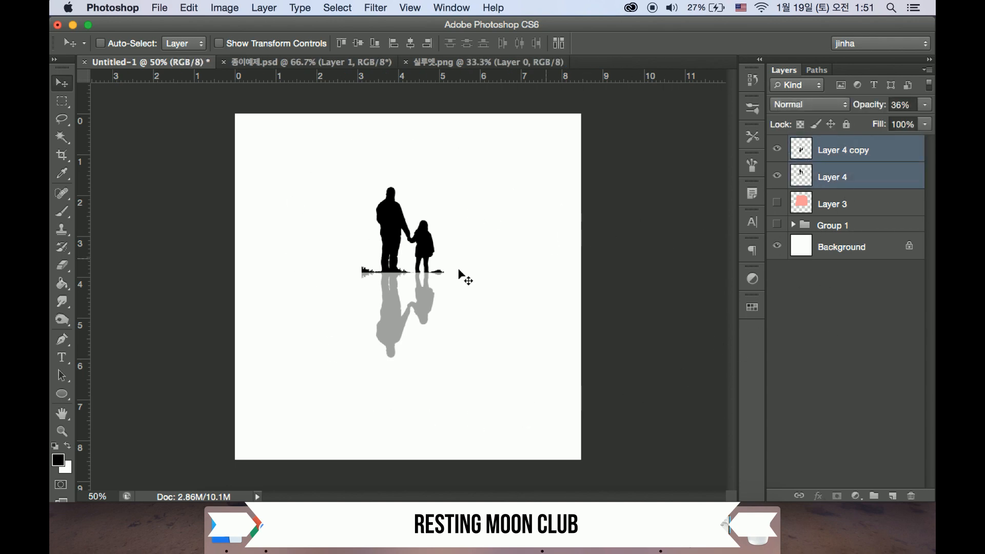
left_click_drag(413, 267, 426, 278)
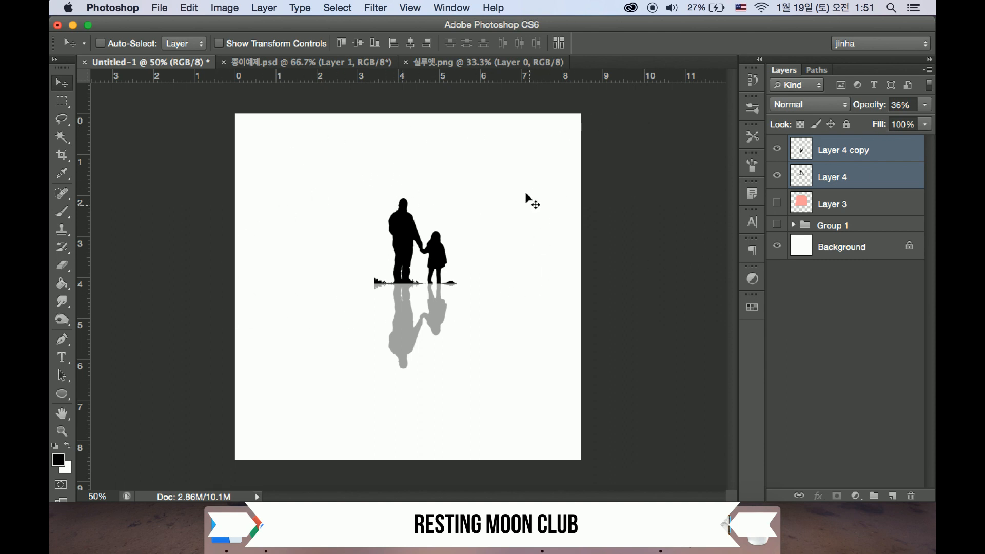
Step: Open the example file 수직뒤집기.psd from the 1주차예제 folder
left_click(157, 8)
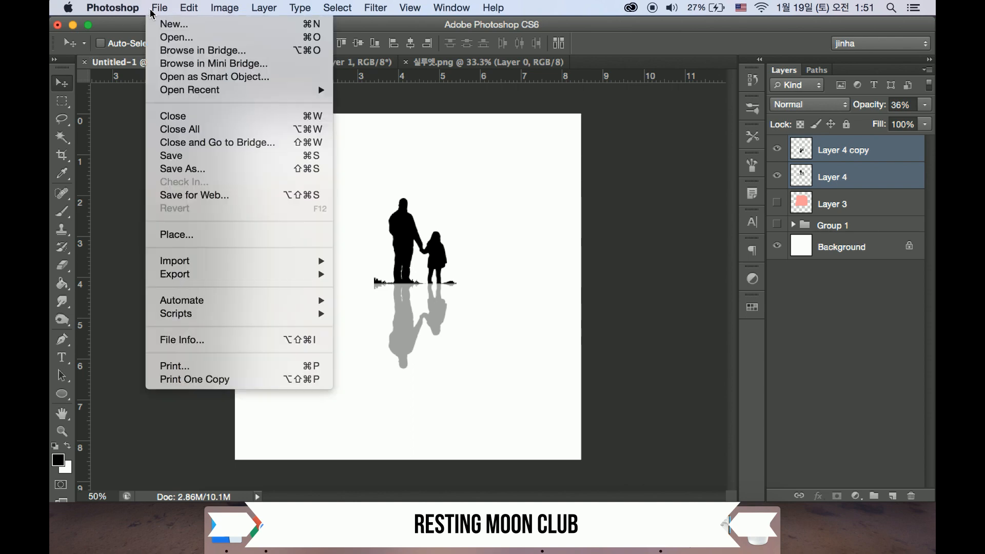
left_click(177, 38)
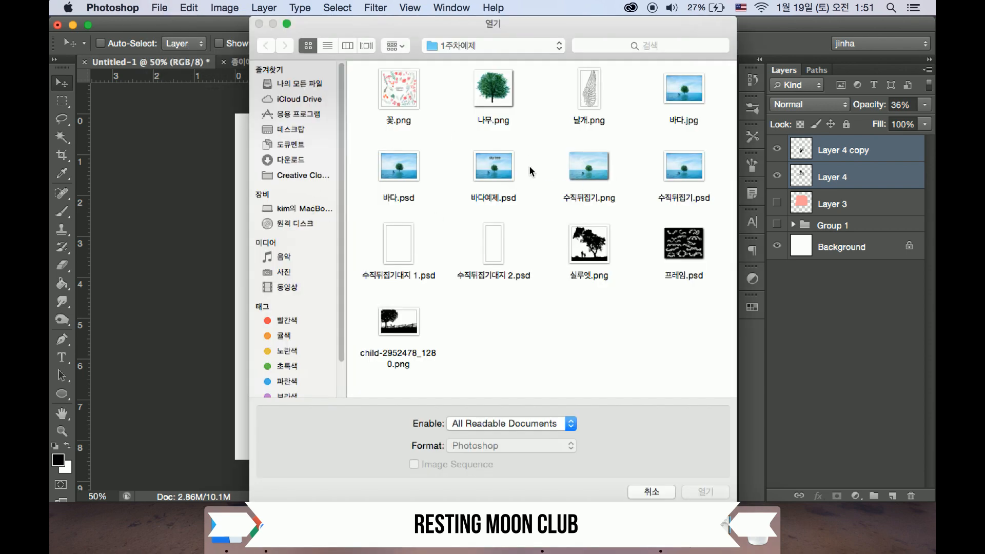
double_click(688, 172)
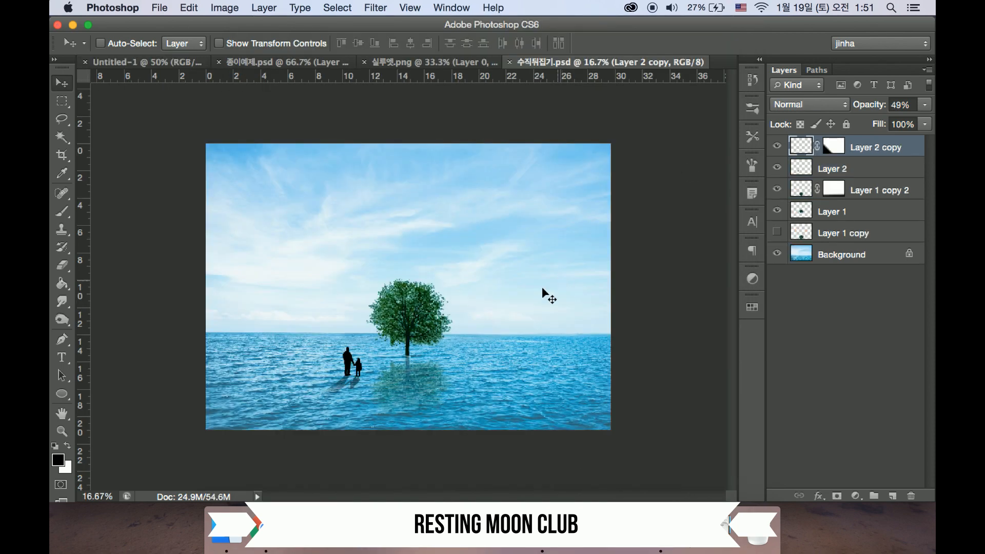
Step: Examine the tree's water reflection and the slanted shadows of the adult and child silhouettes in the seascape composite
key("z")
left_click(361, 315)
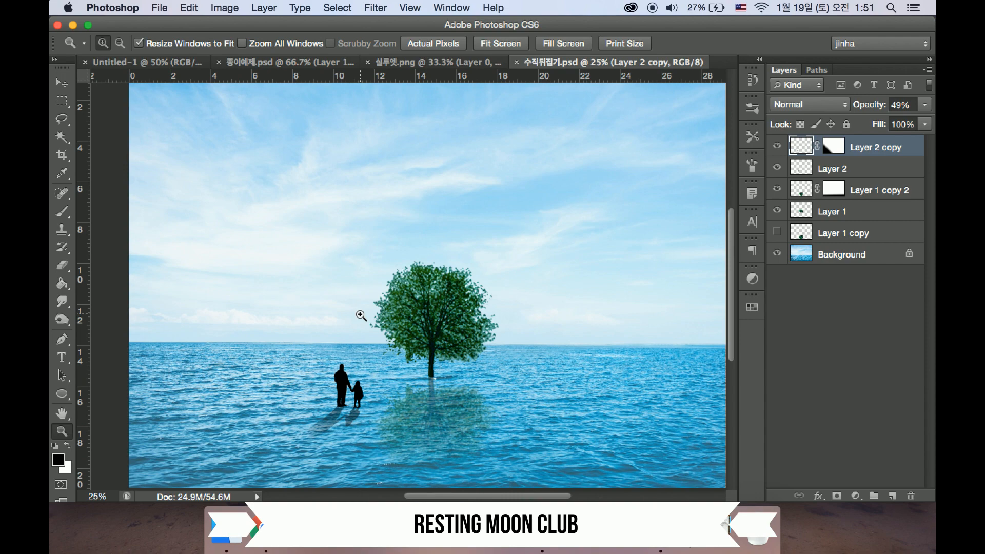
scroll(362, 316, "down", 3)
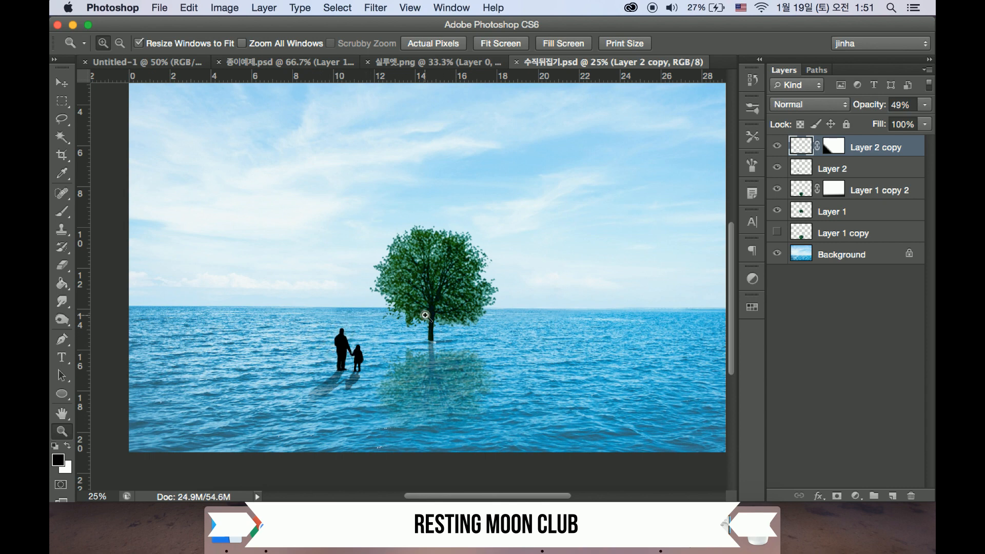
left_click(339, 332)
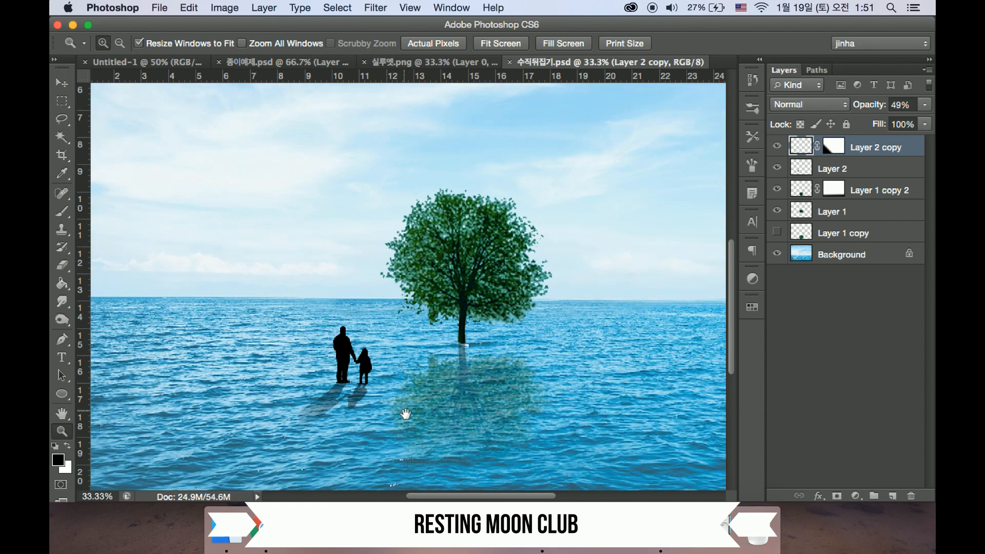
scroll(403, 412, "down", 3)
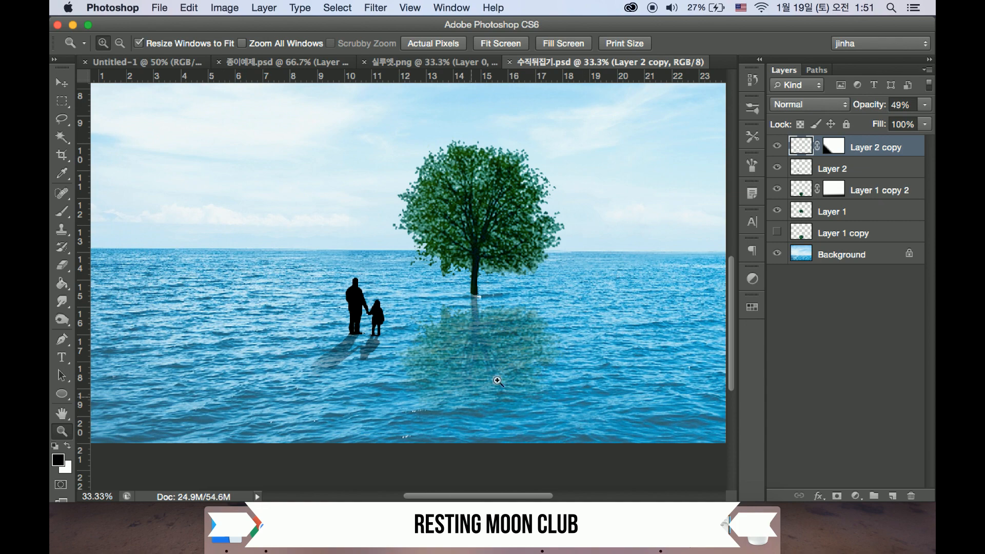
left_click(487, 263, "alt")
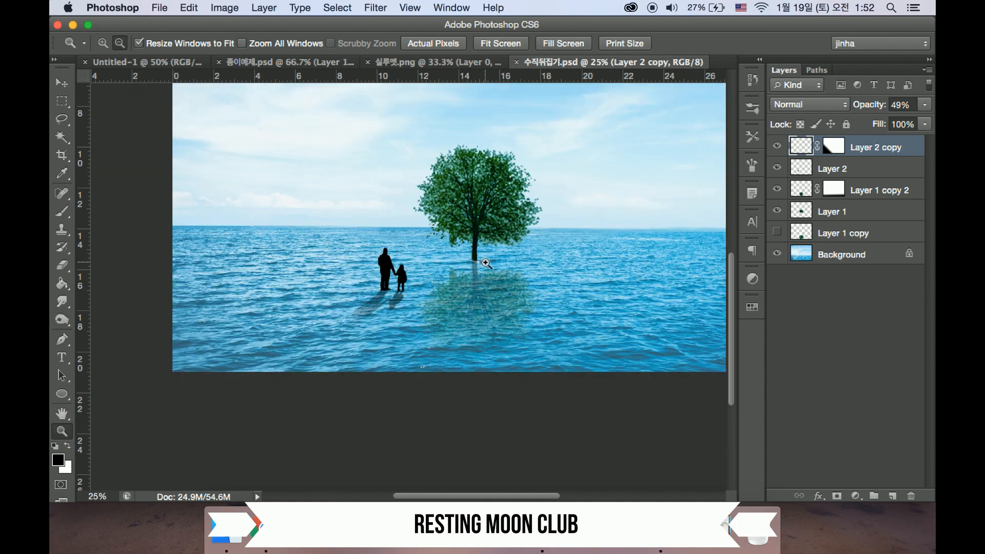
scroll(486, 263, "up", 5)
scroll(486, 263, "right", 4)
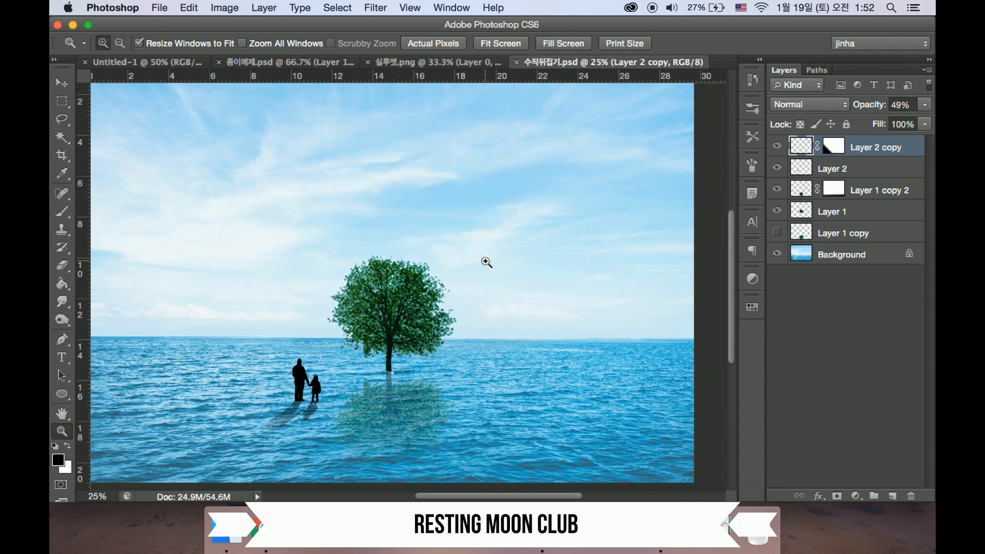
scroll(486, 263, "left", 2)
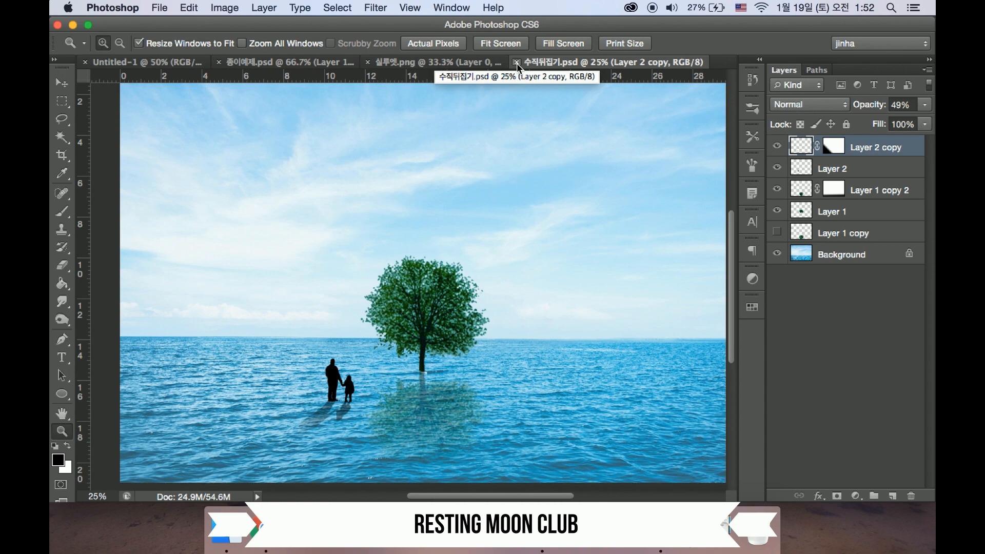
left_click(410, 329, "alt")
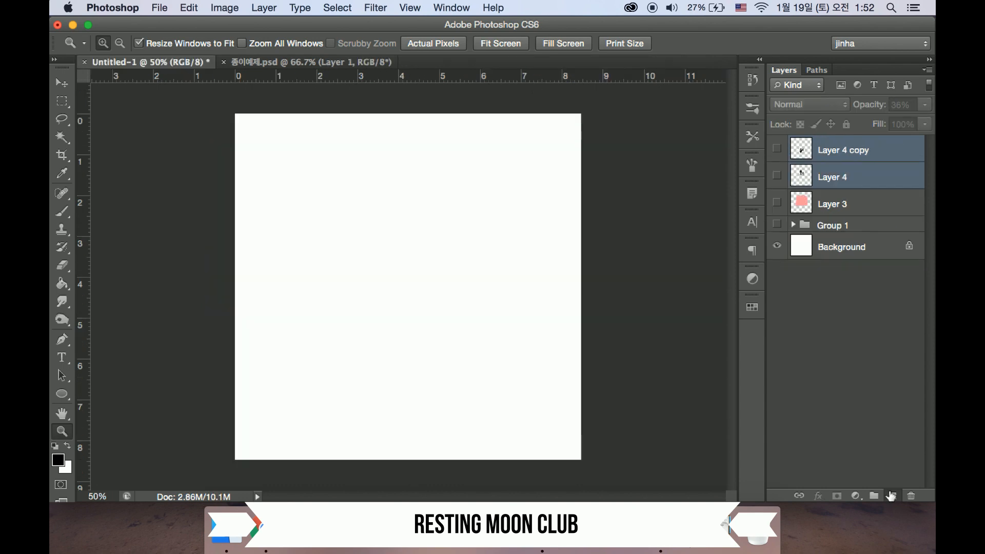
Step: Add a new layer and sketch a black vine-like corner ornament with a 5 px brush in the canvas's upper-right corner
left_click(892, 495)
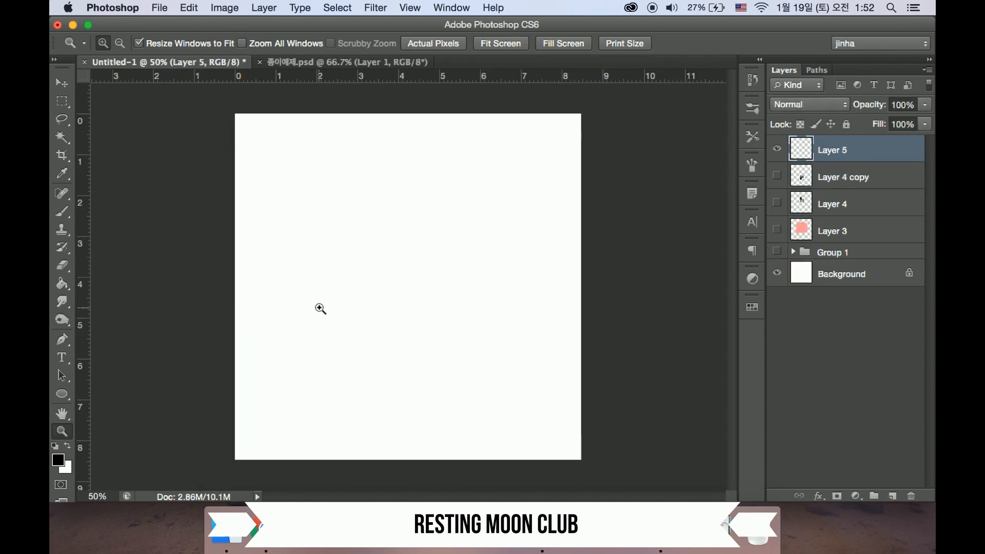
key("b")
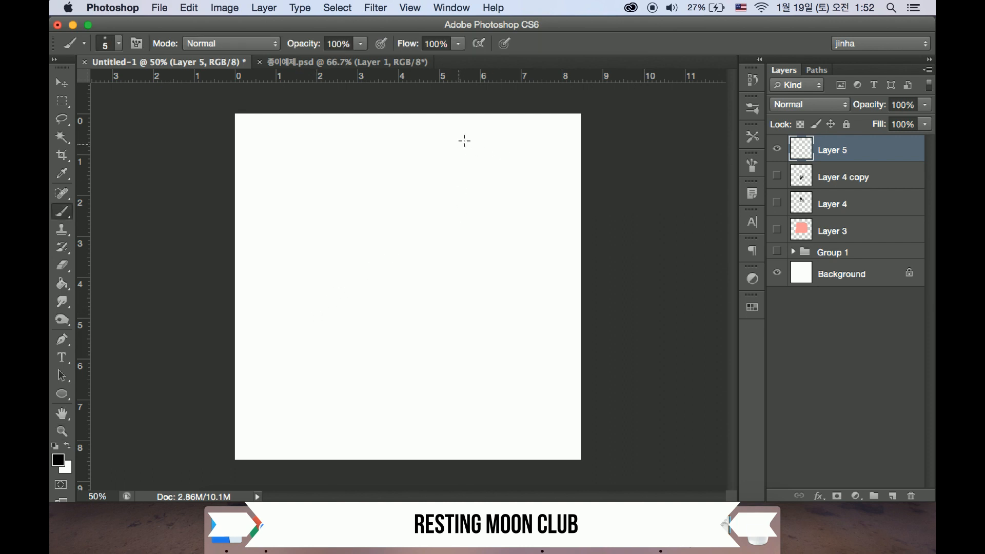
mouse_move(448, 132)
left_mouse_down()
mouse_move(515, 130)
mouse_move(531, 140)
left_mouse_up()
left_click_drag(559, 165, 555, 230)
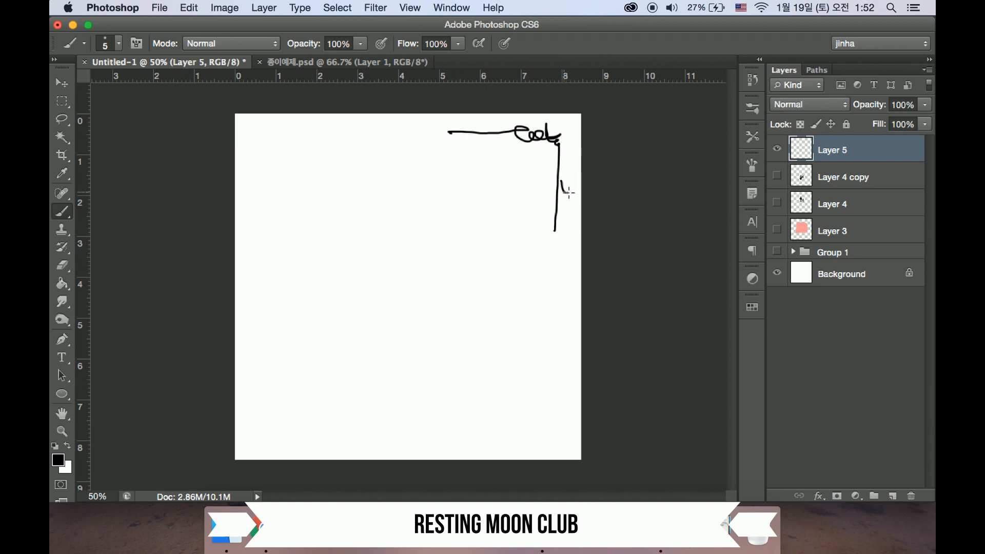
left_click_drag(561, 220, 569, 225)
left_click_drag(469, 123, 479, 127)
left_click_drag(549, 152, 561, 169)
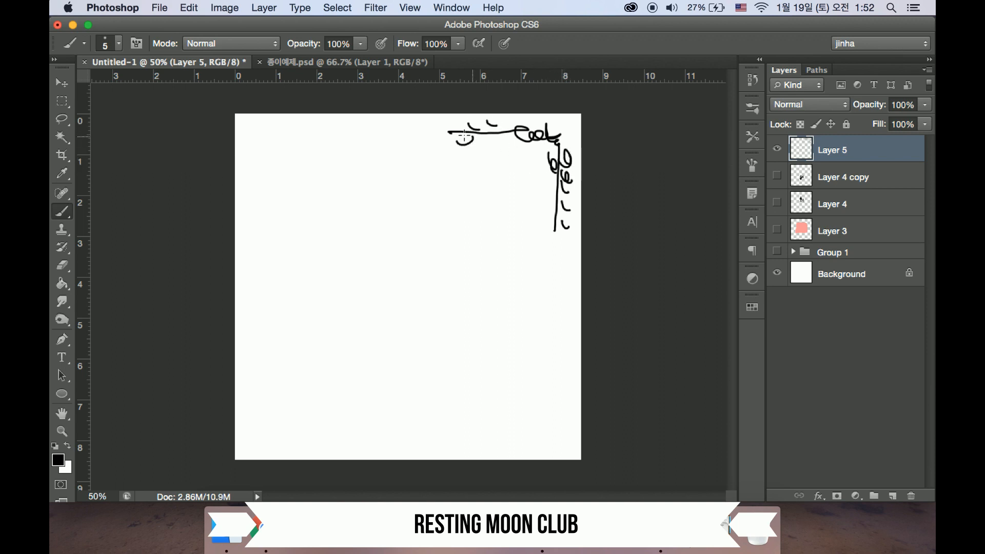
left_click_drag(492, 139, 496, 135)
left_click_drag(563, 132, 562, 144)
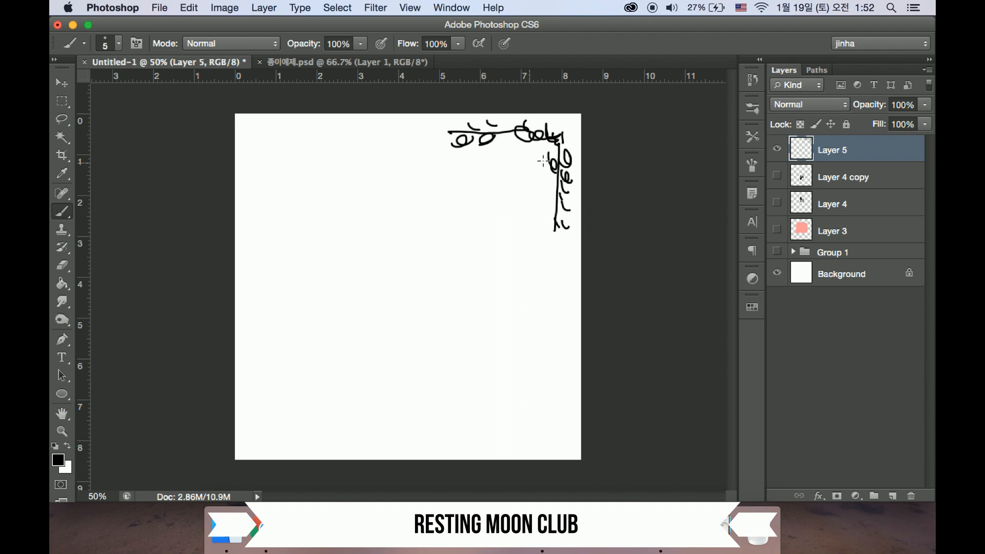
Step: Duplicate the corner ornament onto its own layer and place the copy at the canvas's upper left
key("v")
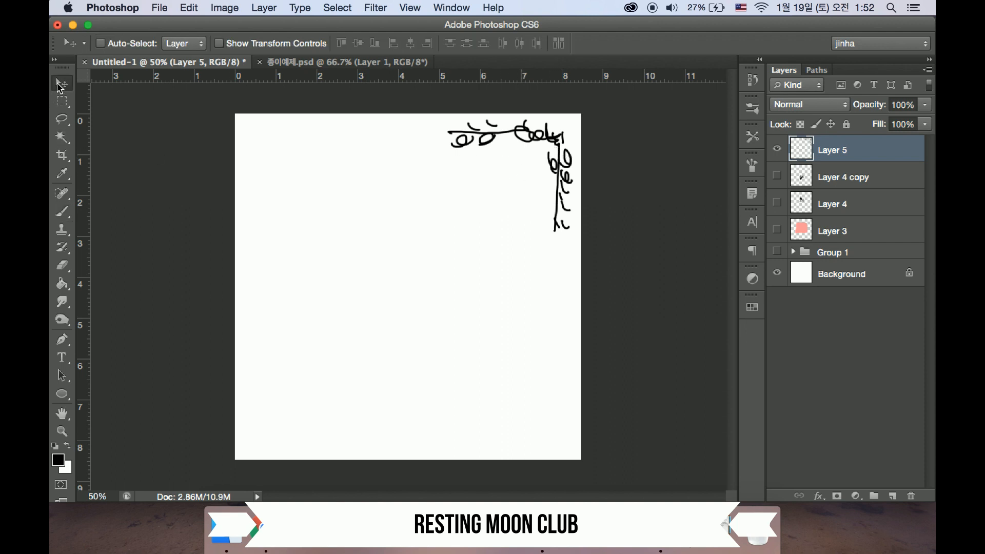
left_click_drag(547, 139, 347, 141)
key("super+t")
right_click(358, 160)
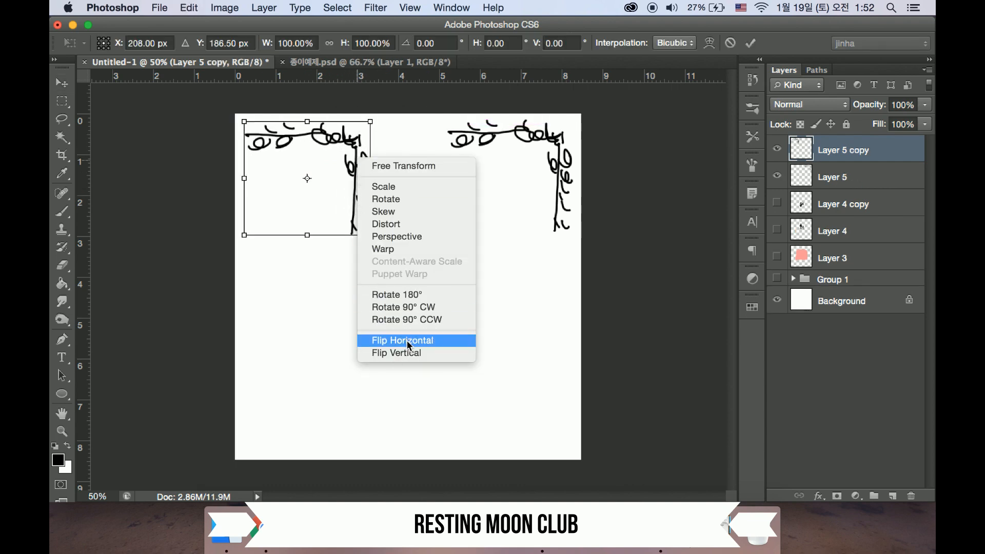
left_click(418, 353)
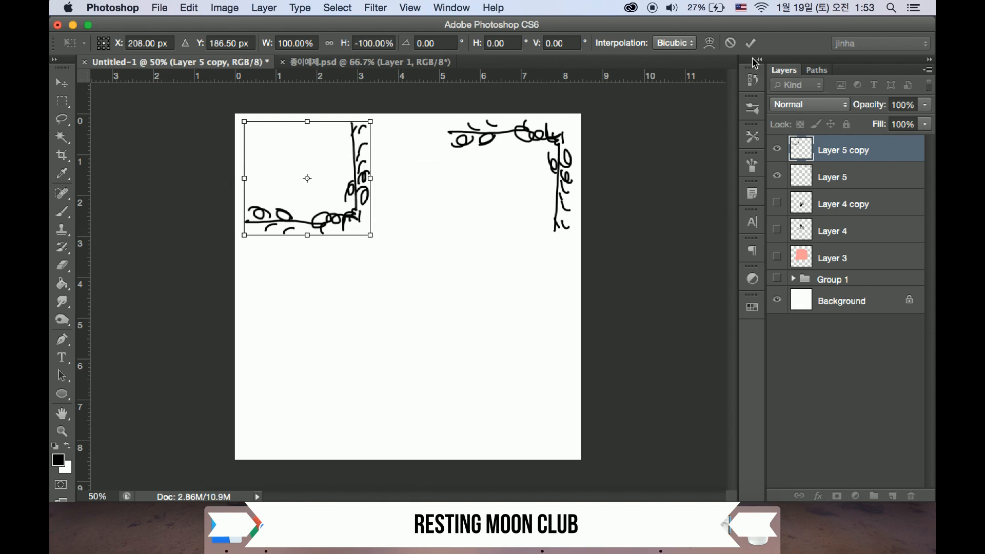
left_click(731, 42)
Step: Flip the upper-left ornament copy horizontally, commit the transform, and shift it into the corner to mirror the original
key("super+t")
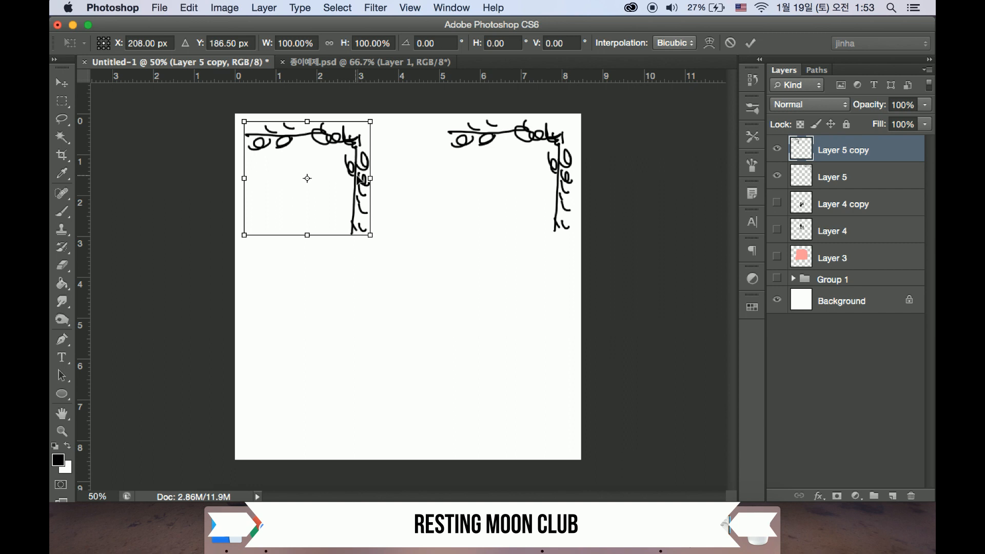
right_click(358, 174)
left_click(403, 361)
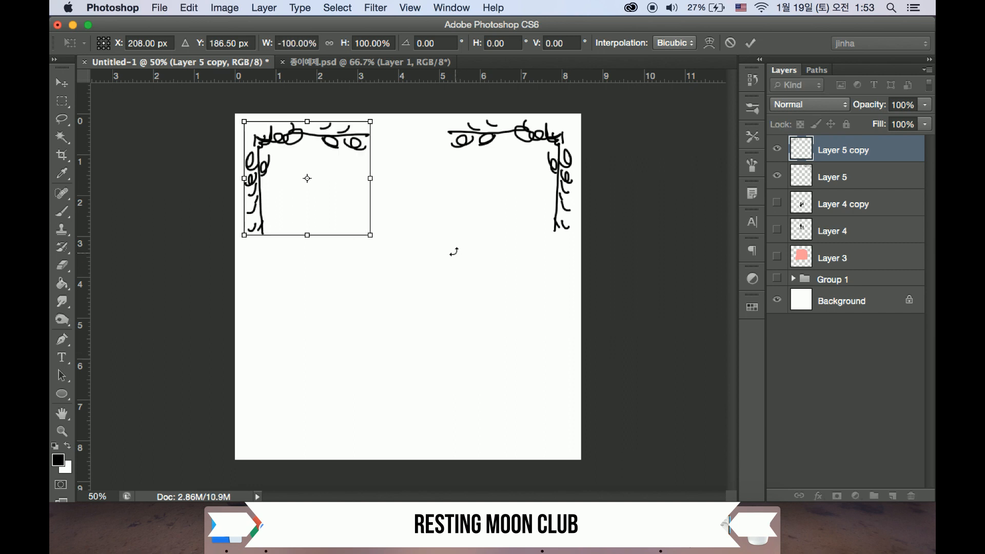
key("Return")
mouse_move(282, 138)
left_mouse_down()
mouse_move(276, 128)
mouse_move(285, 138)
left_mouse_up()
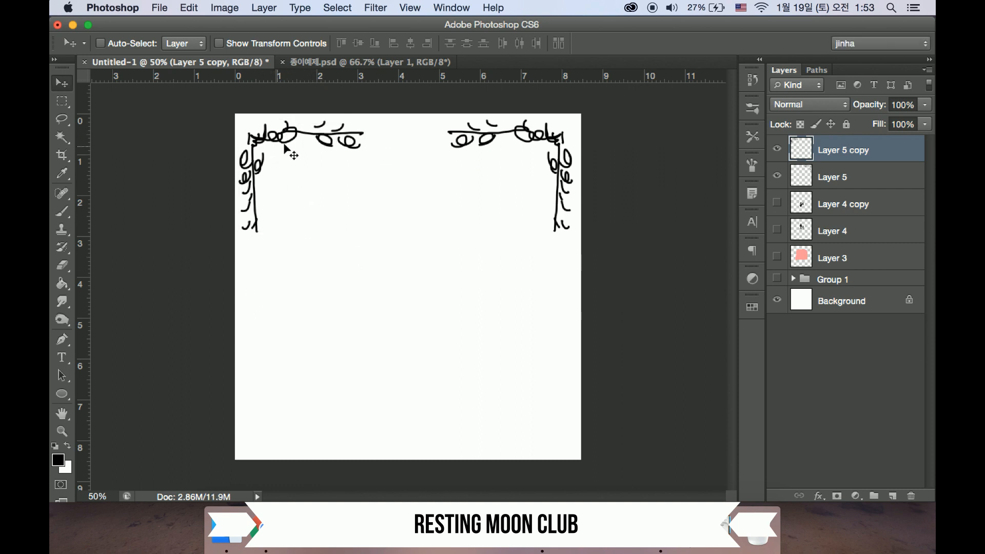
Step: Duplicate the upper-left ornament down to the lower-left corner and flip the copy vertically
left_click_drag(291, 142, 299, 355)
key("super+j")
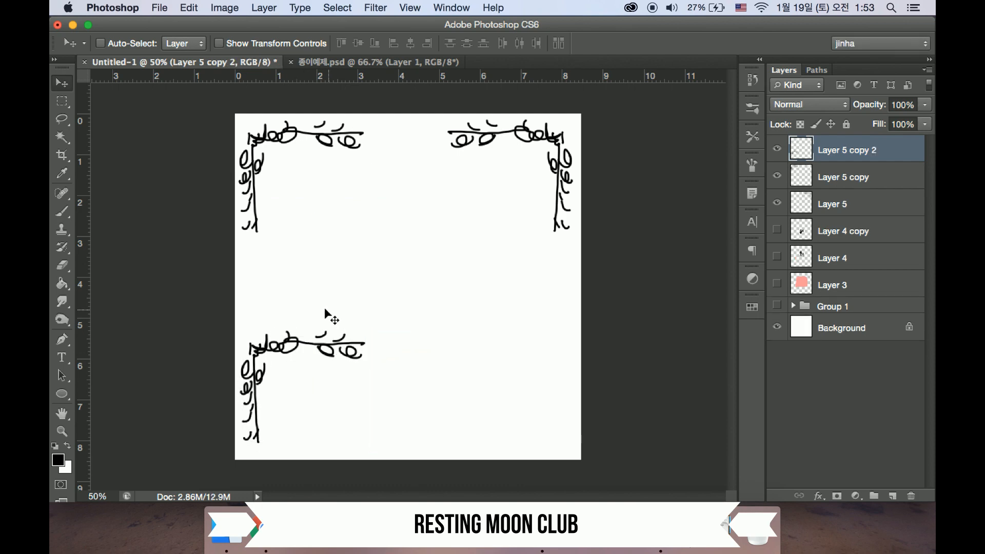
key("super+t")
right_click(309, 351)
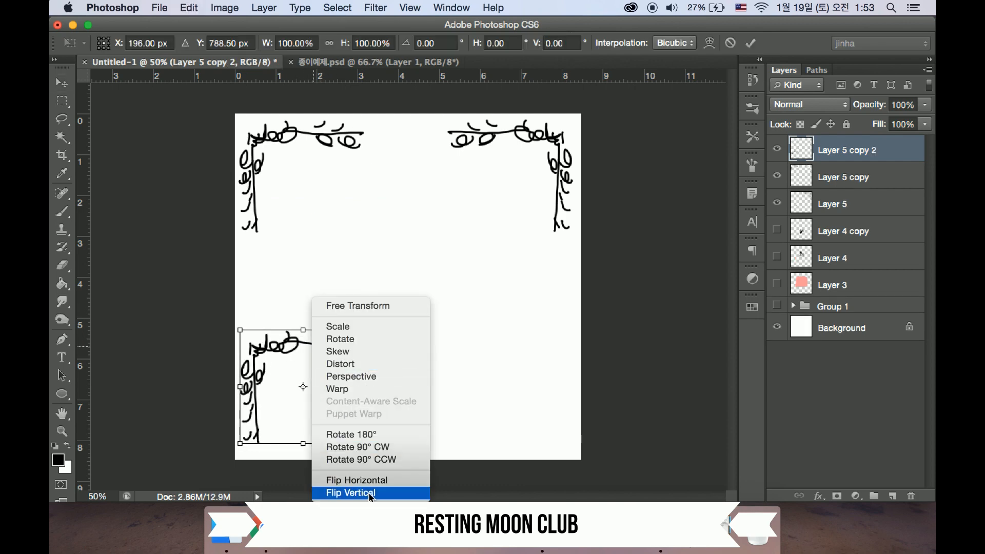
left_click(371, 494)
key("Return")
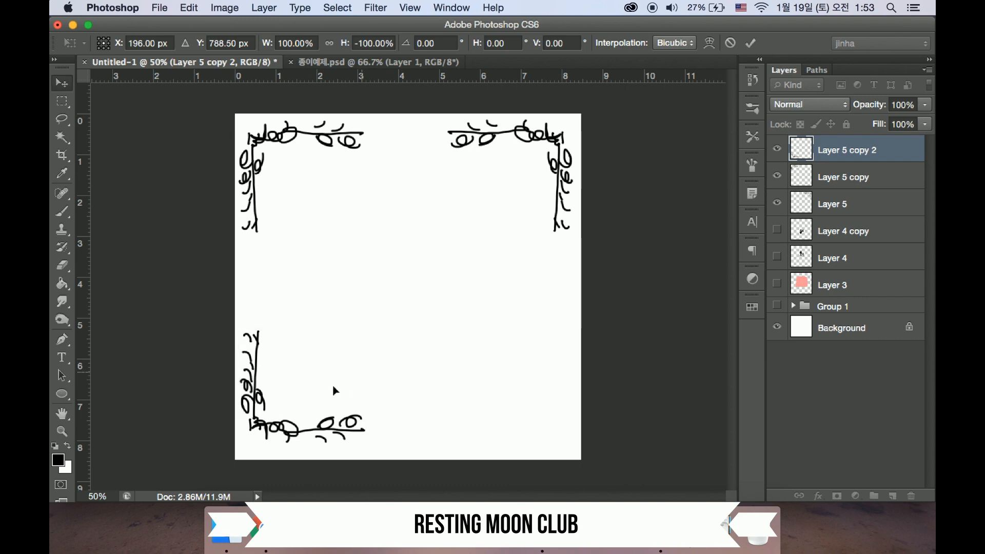
Step: Duplicate the lower-left ornament across to the lower-right corner, flip the copy horizontally, and align it with the frame
left_click_drag(323, 408, 408, 398, "alt")
left_click_drag(470, 406, 467, 406)
key("super+j")
key("super+t")
right_click(469, 386)
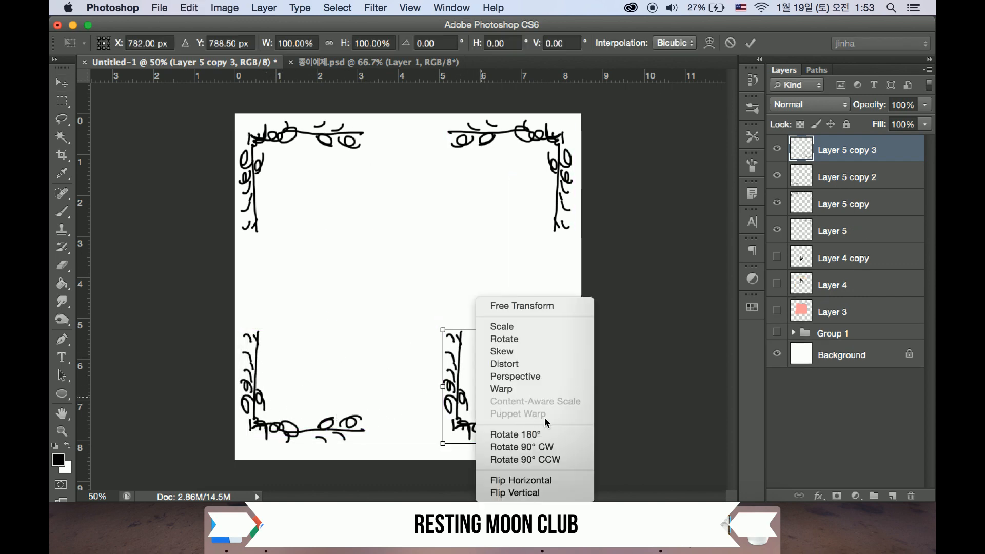
left_click(543, 480)
mouse_move(558, 412)
left_mouse_down()
mouse_move(565, 379)
mouse_move(568, 412)
left_mouse_up()
key("Return")
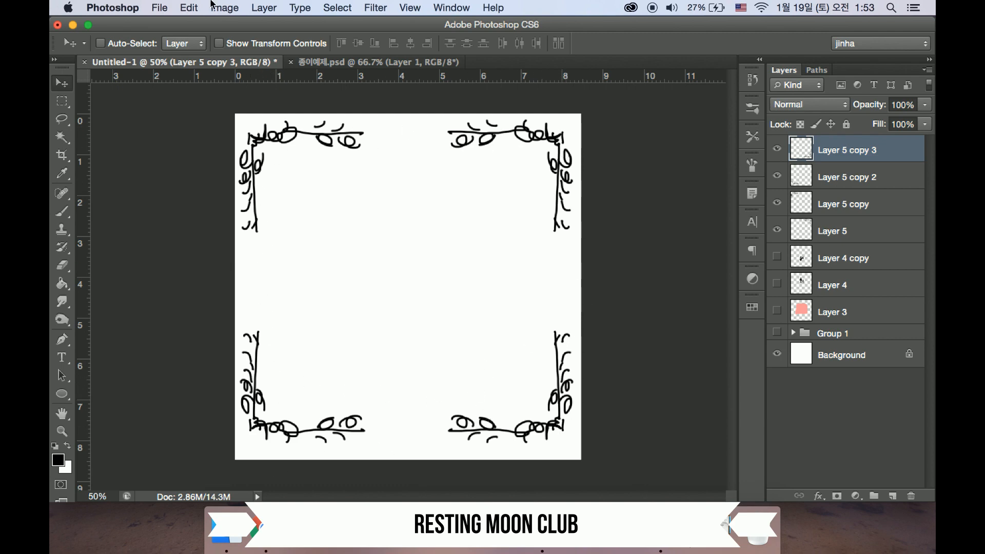
Step: Start opening an existing file and browse to the 과외 folder
left_click(163, 9)
left_click(172, 36)
left_click(514, 44)
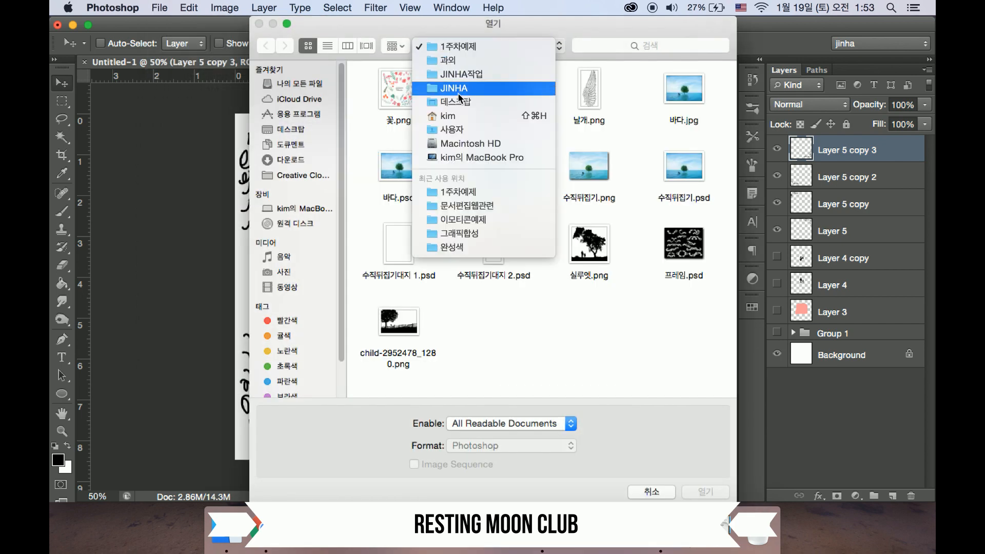
left_click(456, 74)
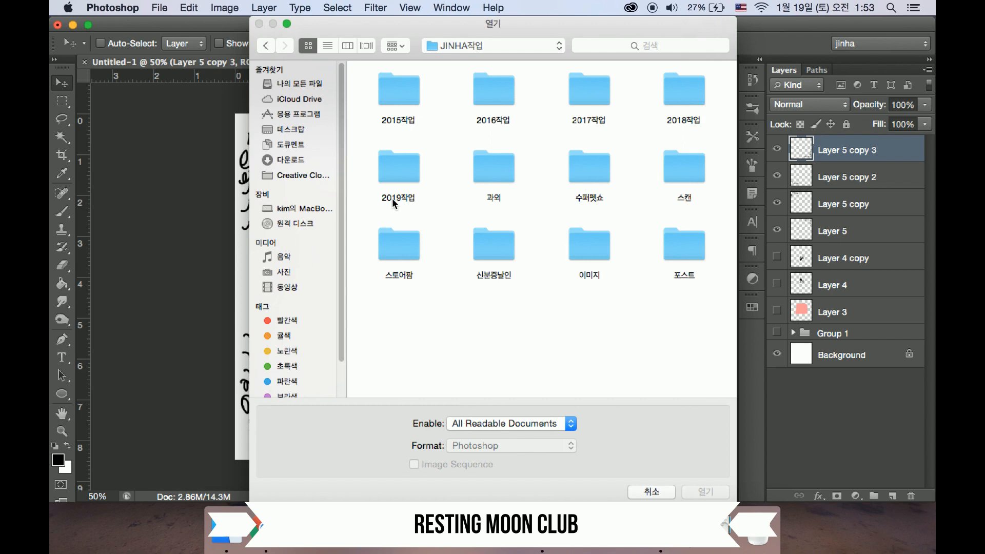
double_click(488, 159)
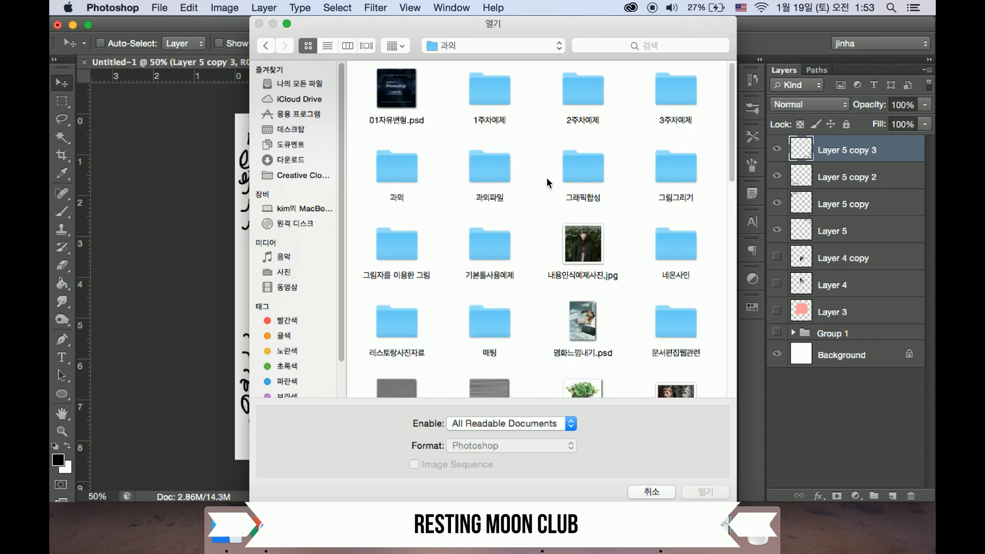
Step: Open the finished frame example 태두리.psd from the 그림그리기 folder
scroll(546, 177, "down", 3)
scroll(651, 238, "down", 2)
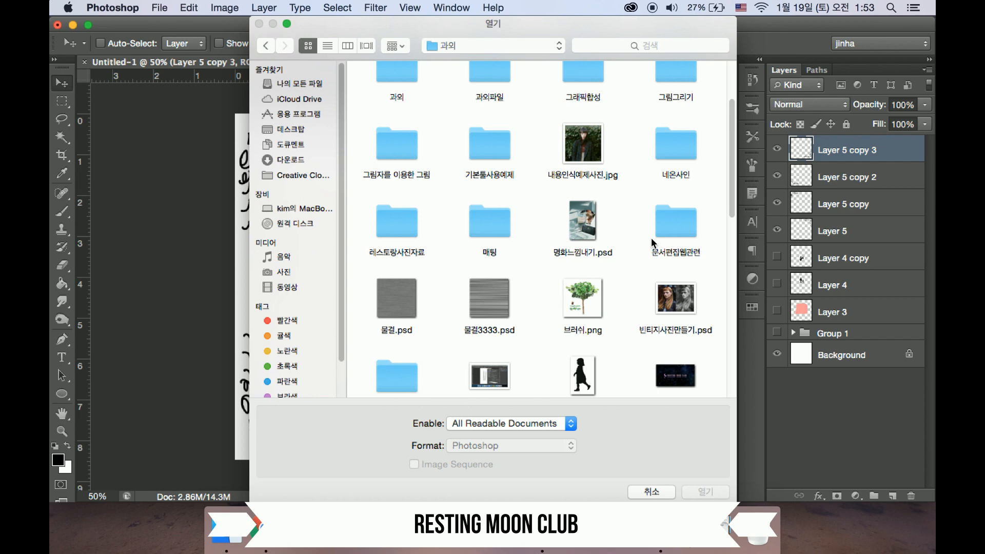
scroll(651, 238, "up", 2)
double_click(667, 103)
scroll(469, 260, "down", 10)
scroll(470, 265, "down", 6)
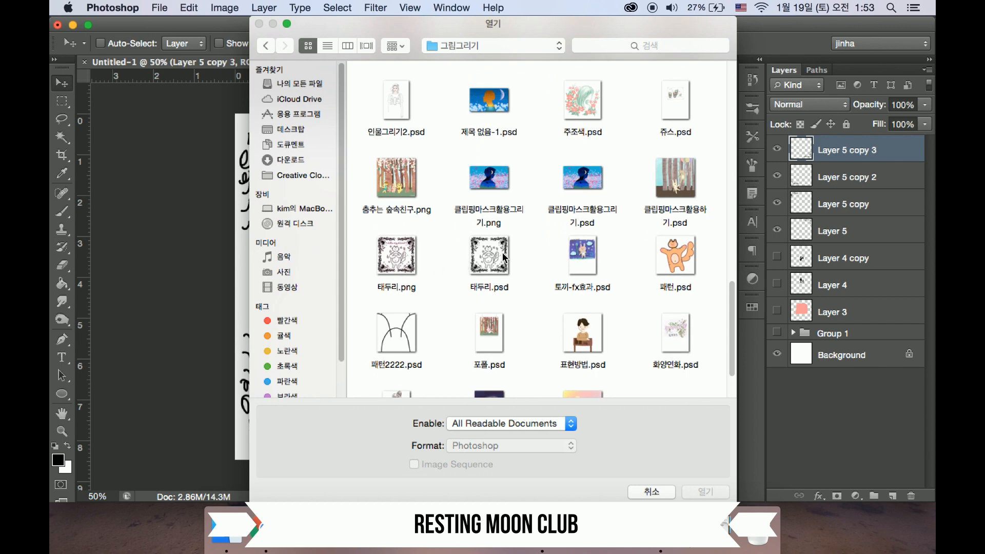
left_click(502, 259)
double_click(495, 258)
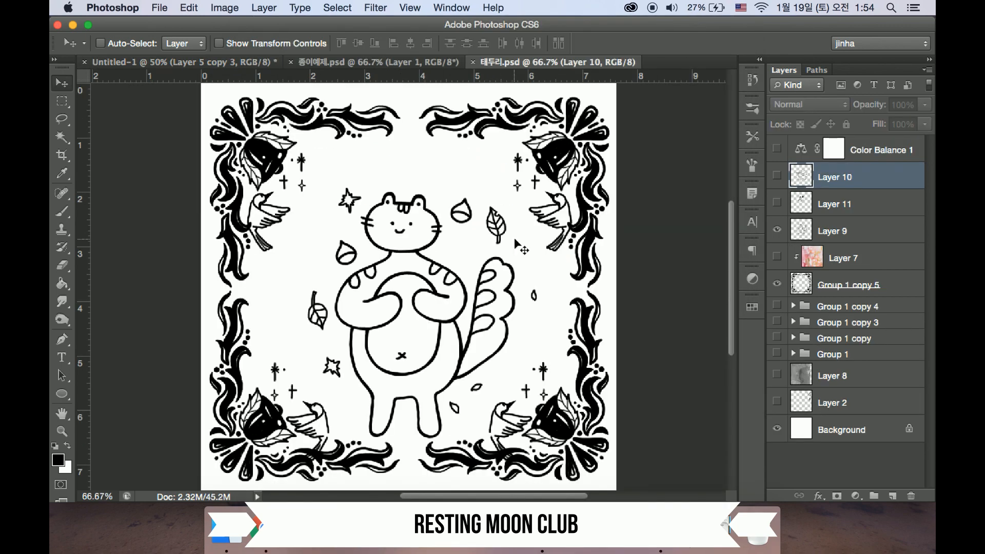
Step: Examine the whole mirrored ornament frame in 태두리.psd at 50% zoom and close the document
key("z")
left_click(516, 242, "alt")
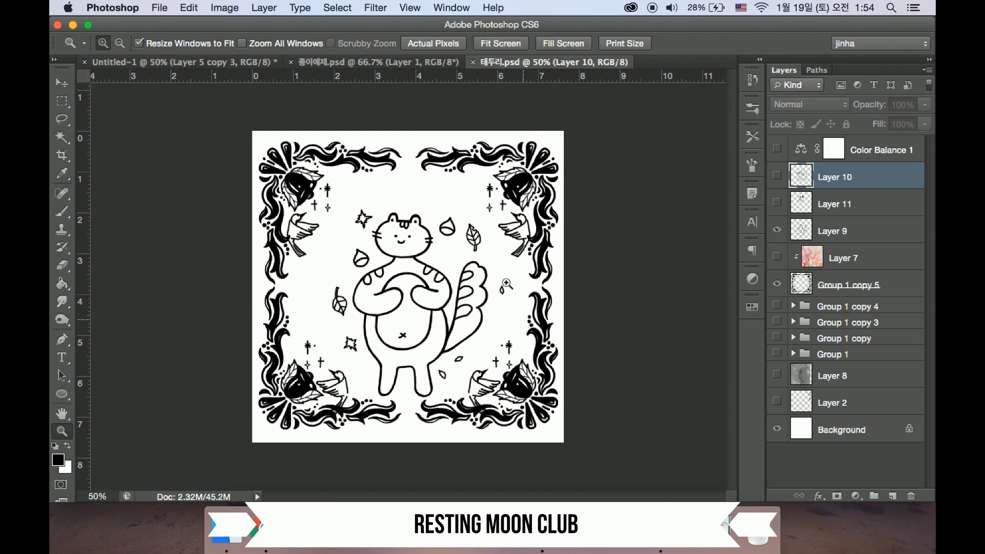
key("v")
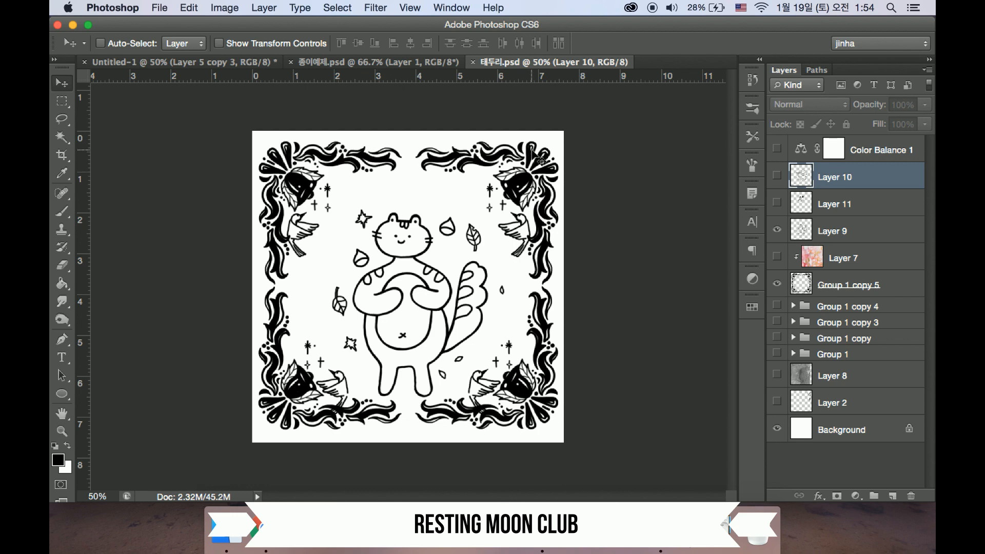
left_click(472, 62)
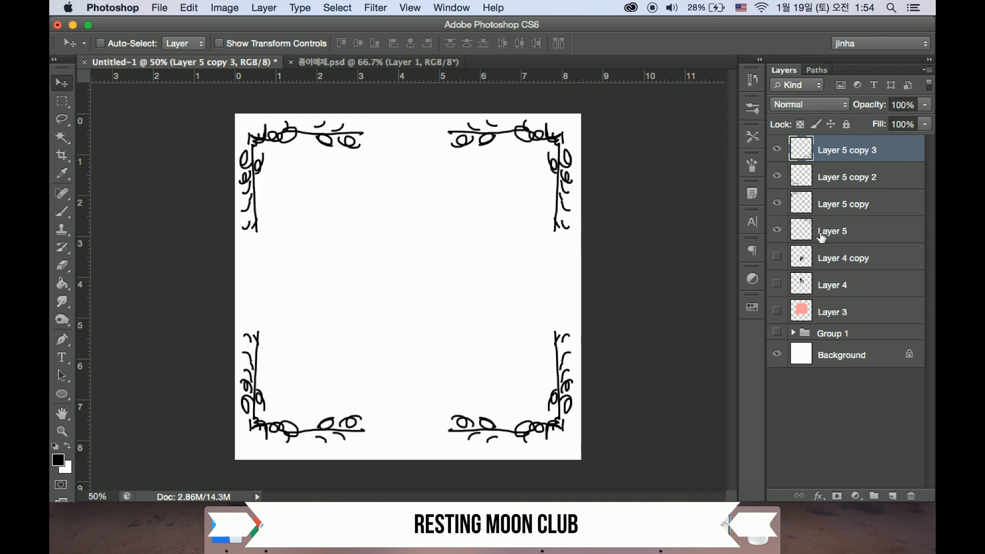
Step: Delete the four corner ornament layers and the Layer 4 copy layer from the practice document
key("Delete")
key("Delete")
key("Delete")
key("Delete")
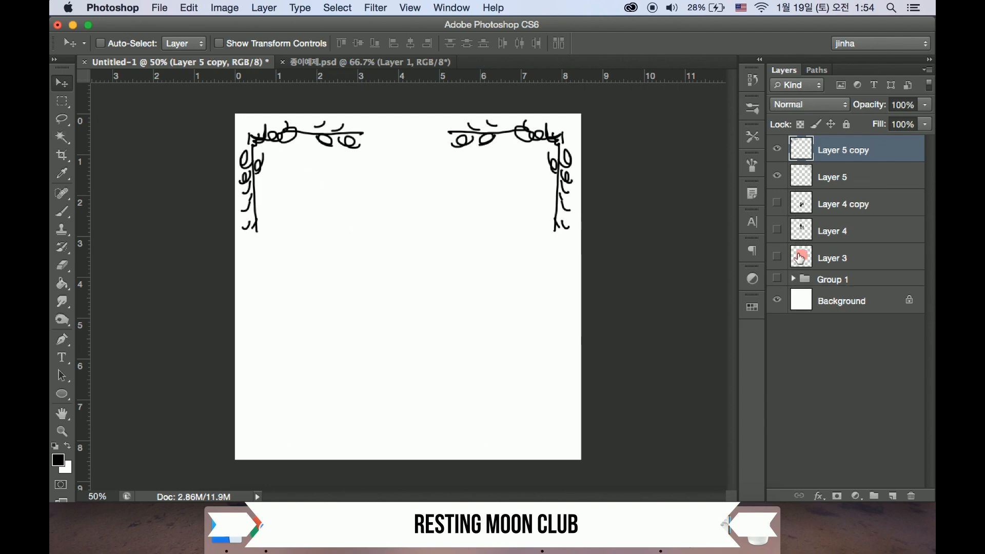
key("Delete")
key("Delete")
key("Delete")
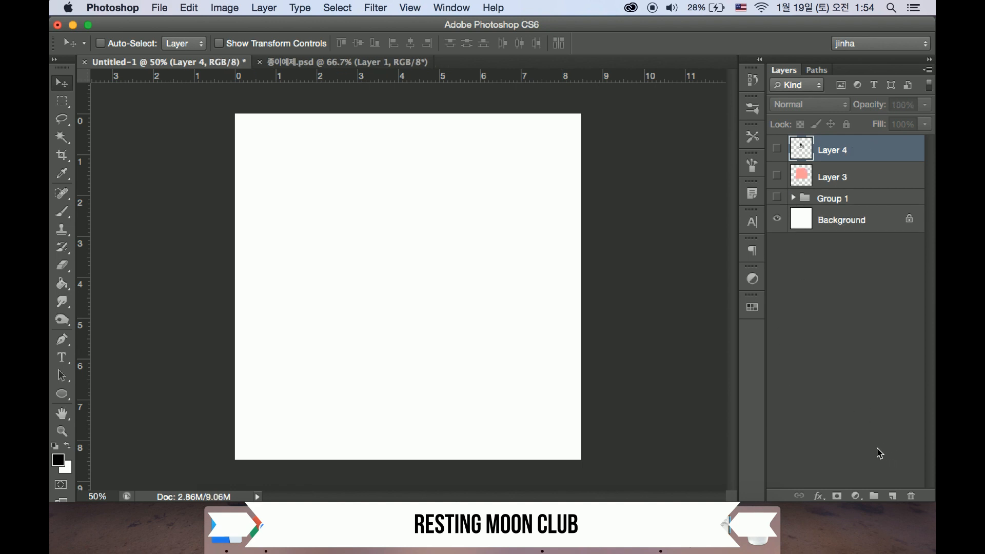
Step: On a new layer, use a red size 9 brush to underline the summary's title, CONTROL +T, 자유변형, 우클릭 and 변형창
left_click(891, 494)
left_click(65, 214)
left_click(65, 213)
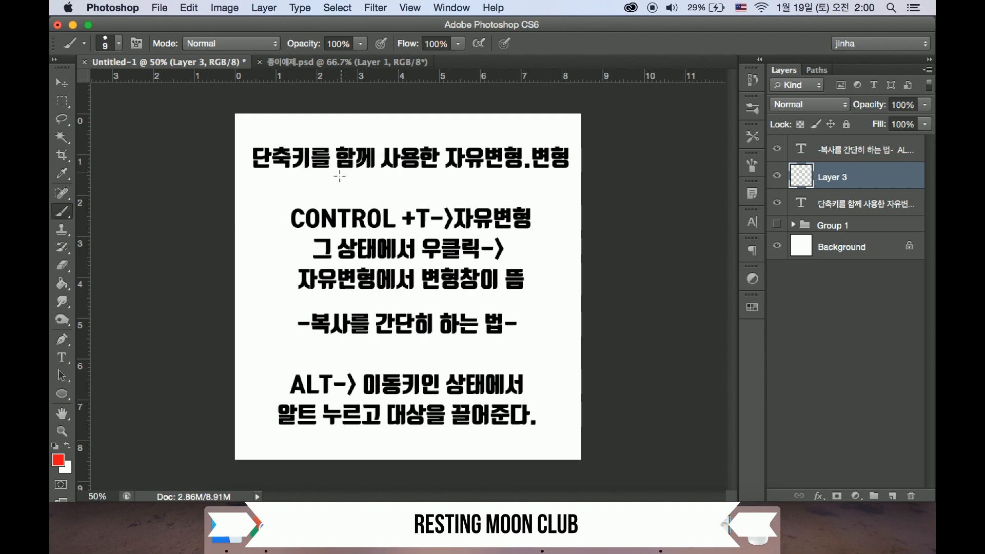
left_click_drag(250, 173, 574, 173)
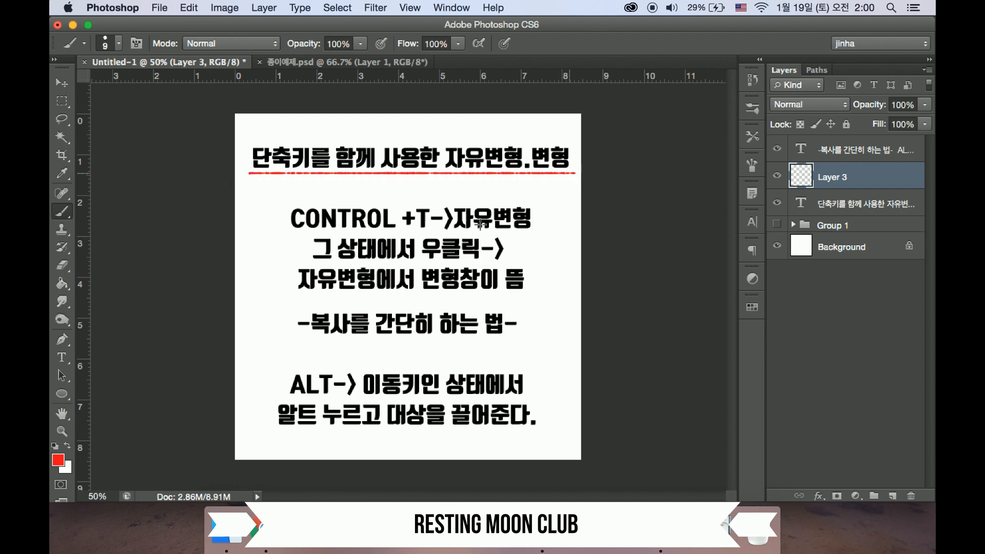
left_click_drag(290, 230, 515, 231)
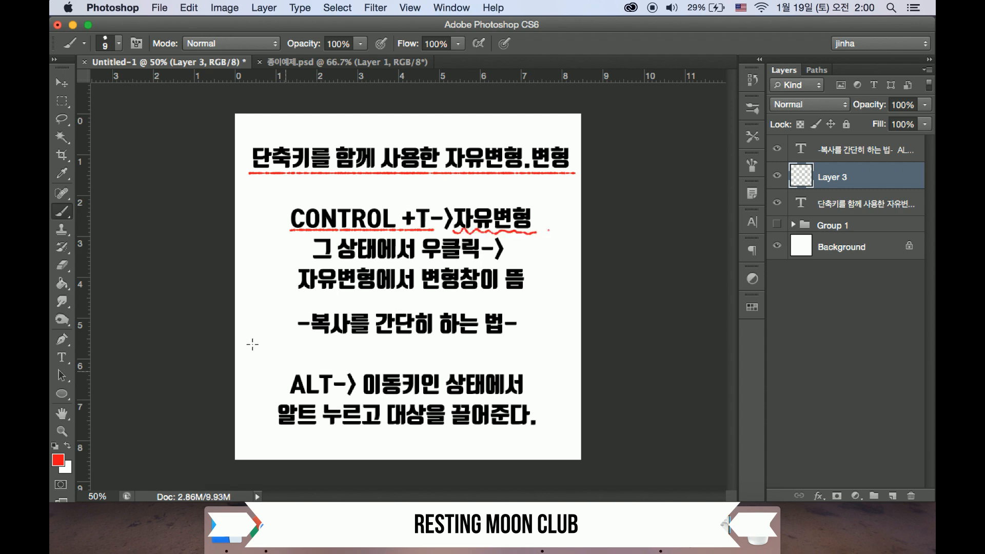
left_click_drag(421, 260, 493, 259)
left_click_drag(424, 293, 487, 293)
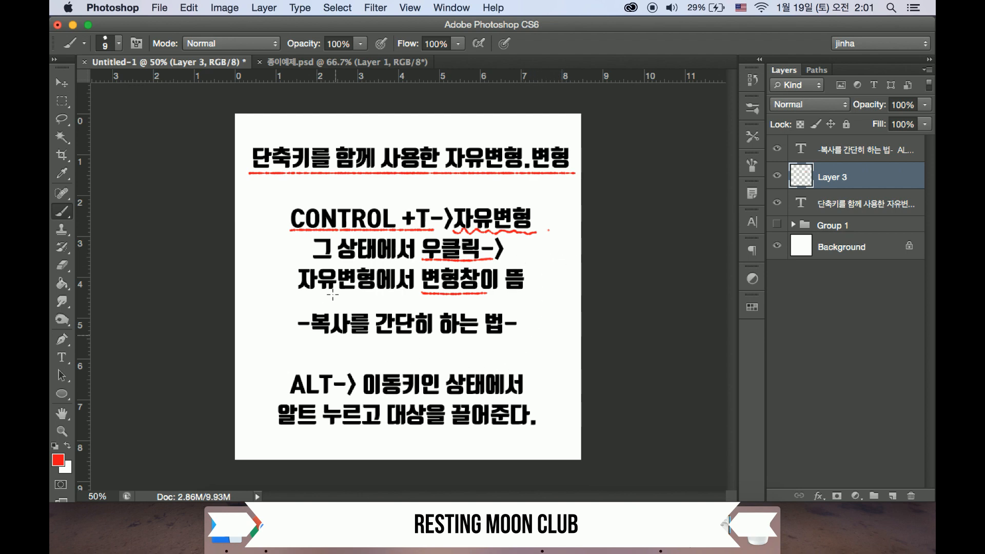
Step: Sketch a small red wing beside the -복사를 간단히 하는 법- line and circle the words 복사 and ALT
left_click_drag(268, 303, 251, 343)
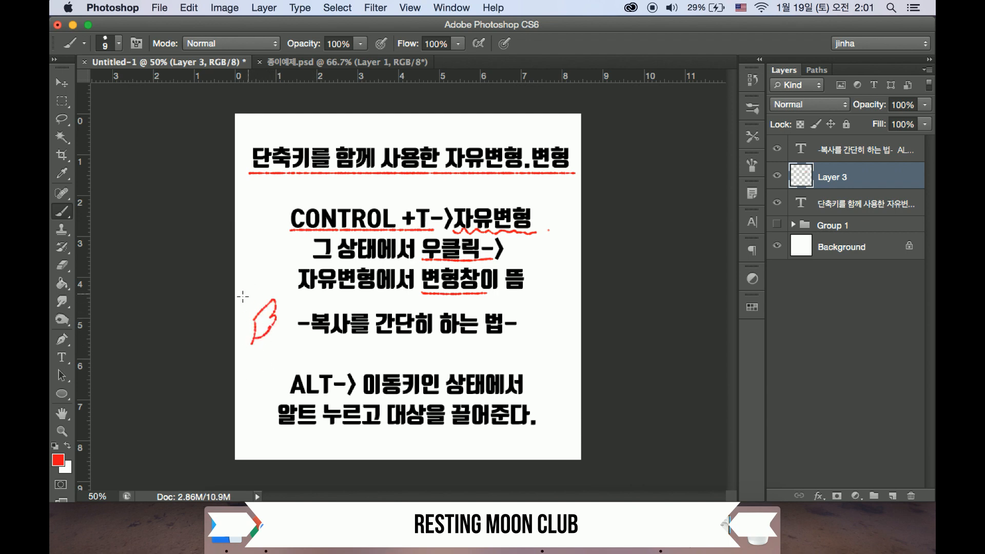
mouse_move(342, 293)
left_mouse_down()
mouse_move(336, 334)
mouse_move(347, 353)
left_mouse_up()
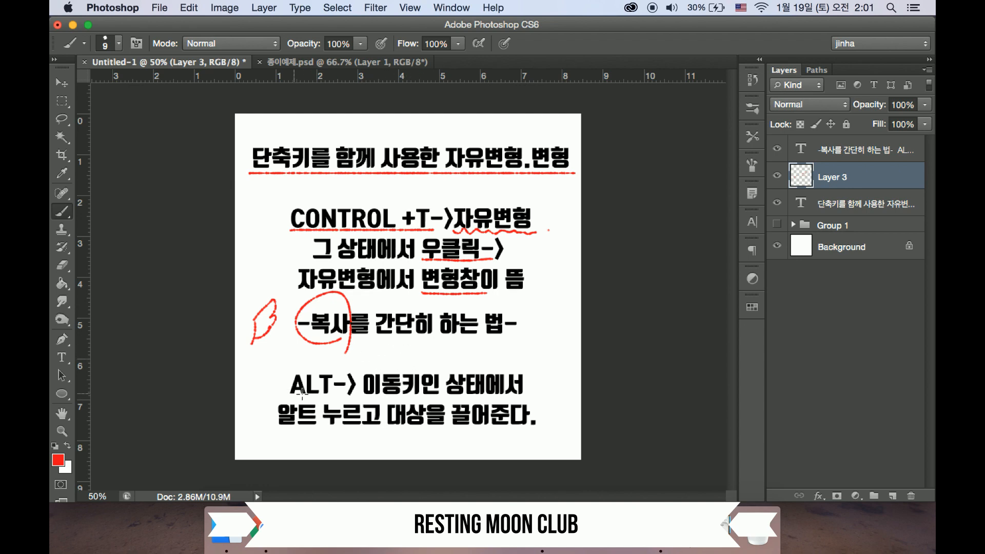
left_click_drag(335, 388, 317, 400)
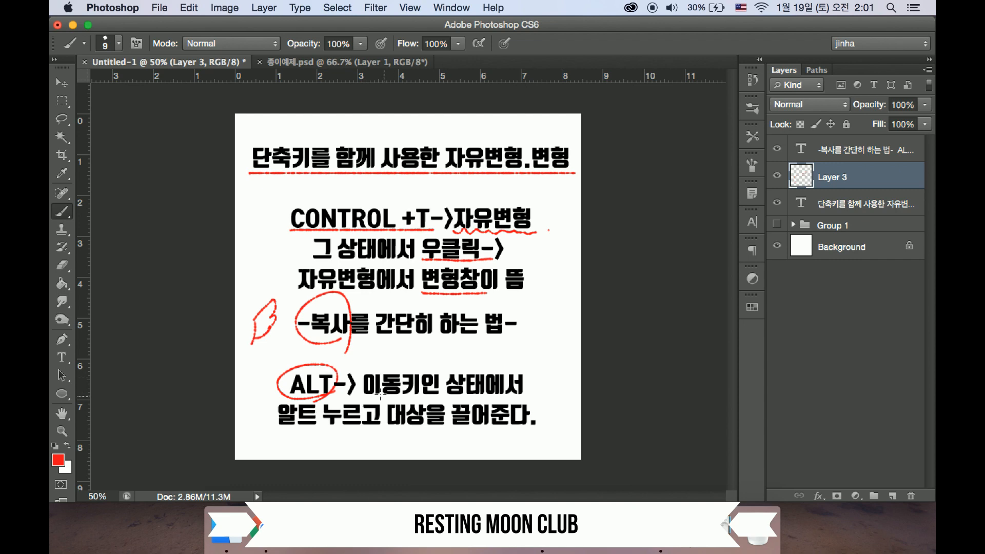
Step: Add short red emphasis ticks above 이동키 and underline 알트 and 대상을 끌어준다 in the last line
left_click_drag(396, 359, 395, 366)
left_click_drag(407, 359, 405, 364)
left_click_drag(274, 431, 322, 427)
left_click_drag(392, 429, 543, 428)
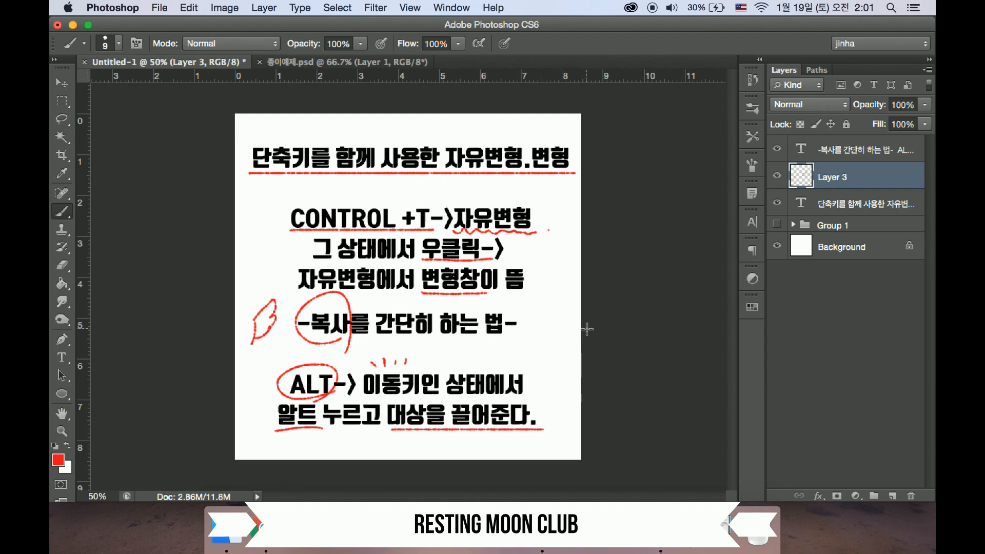